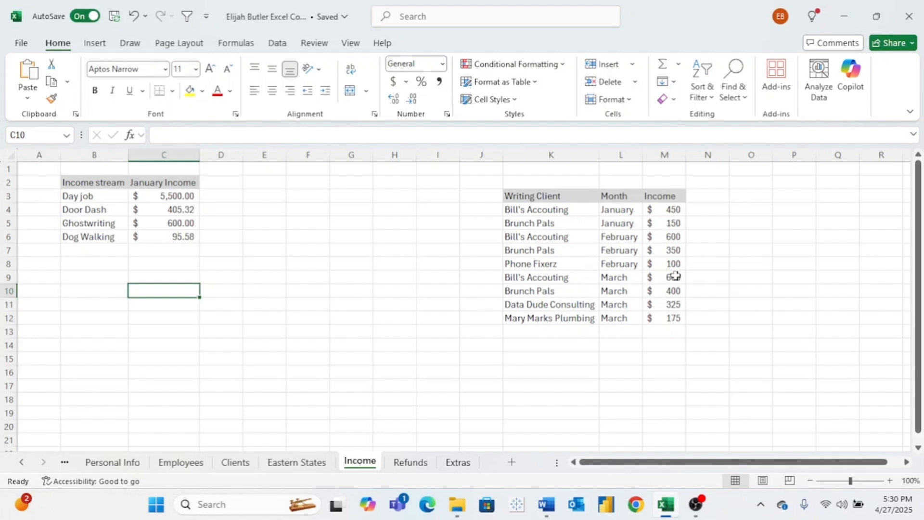
# - Preview the recommended charts for the income streams in B2:C6 and insert the pie chart
pyautogui.click(891, 481)
pyautogui.click(890, 480)
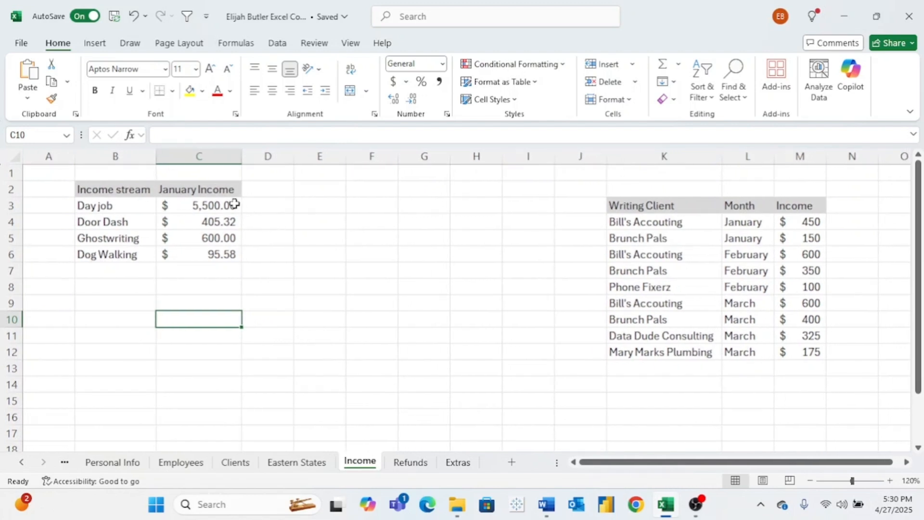
pyautogui.click(95, 44)
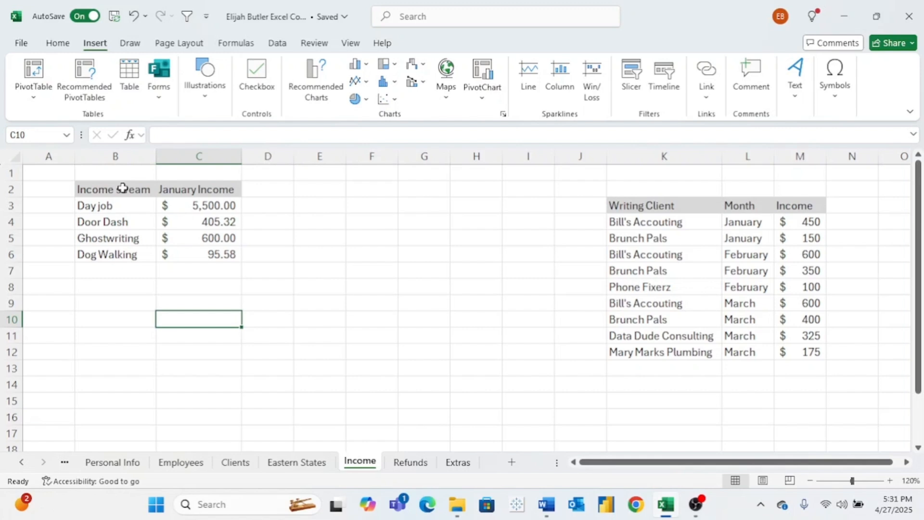
pyautogui.moveTo(123, 188); pyautogui.dragTo(179, 254)
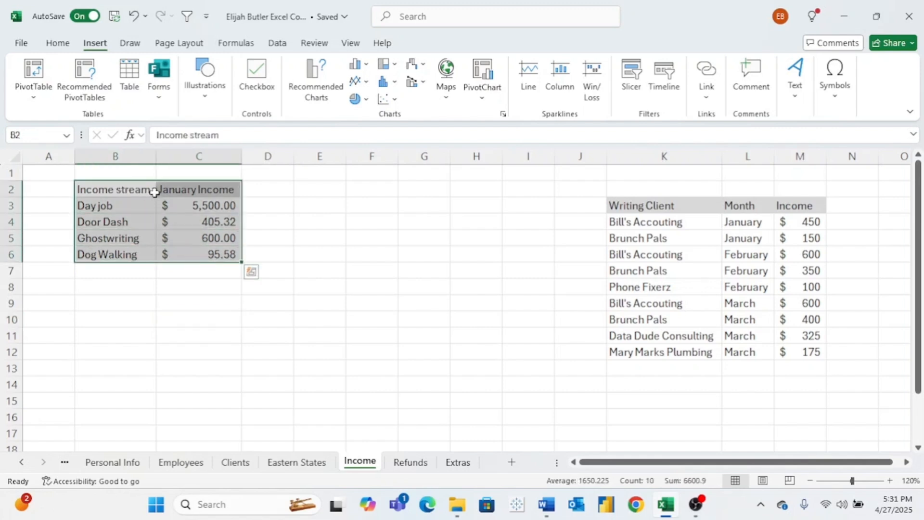
pyautogui.click(309, 86)
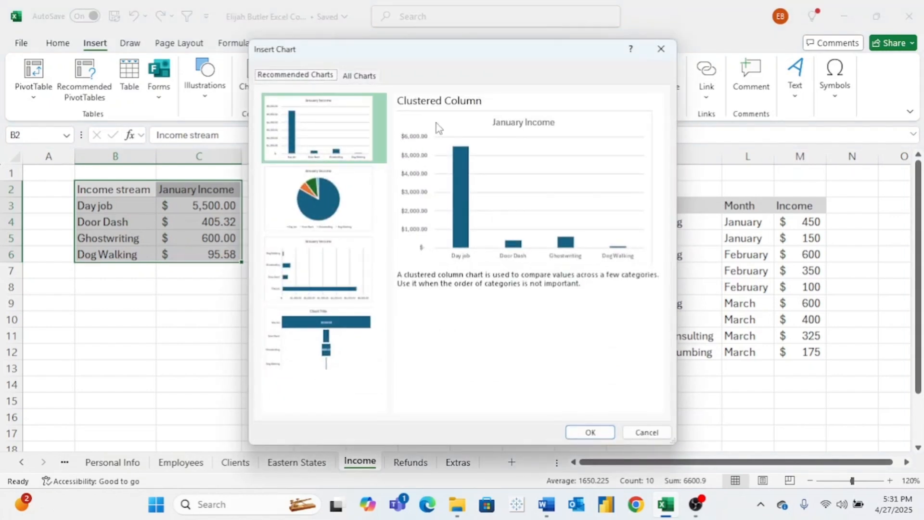
pyautogui.click(349, 192)
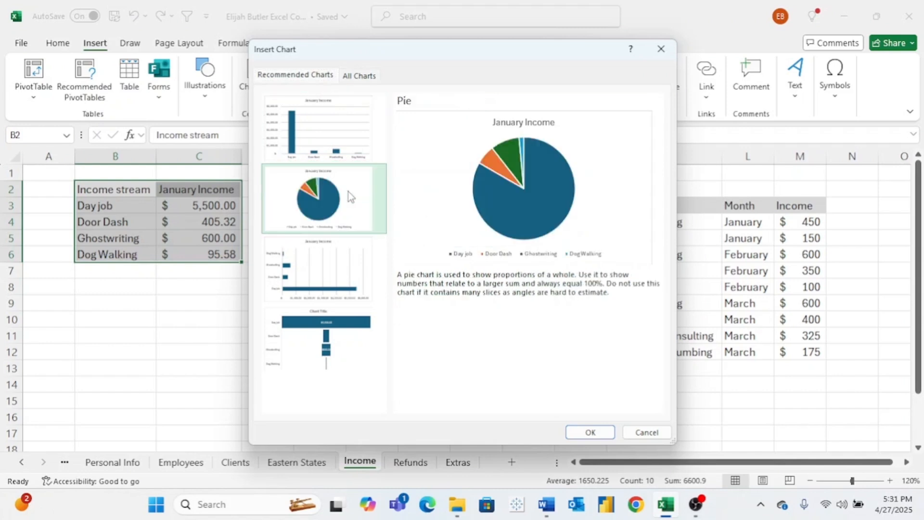
pyautogui.click(340, 267)
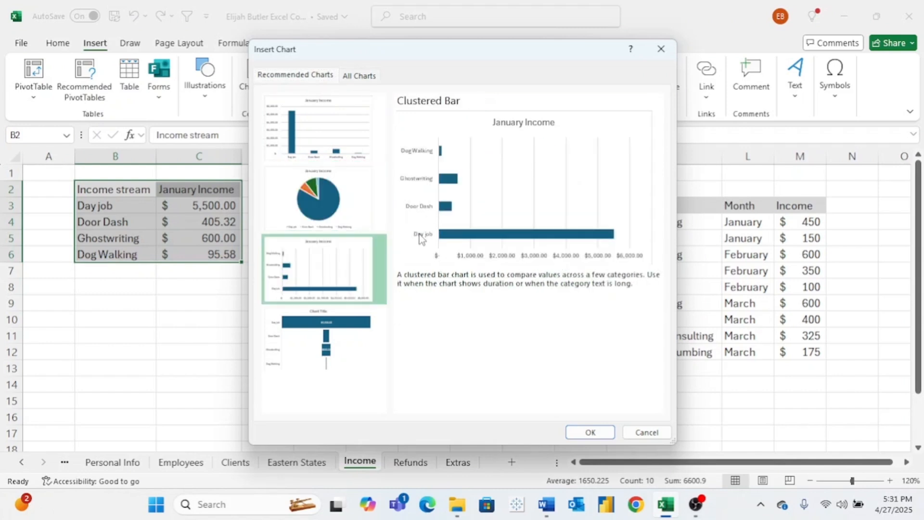
pyautogui.click(323, 144)
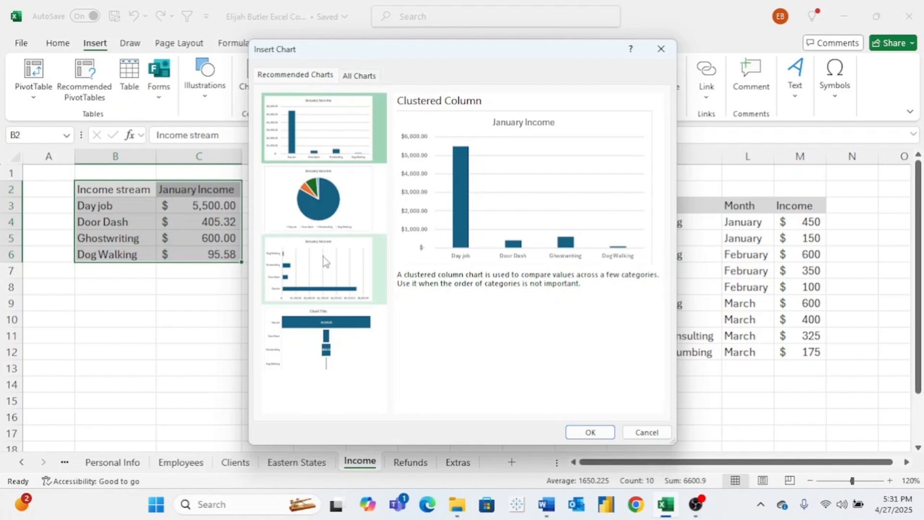
pyautogui.click(322, 269)
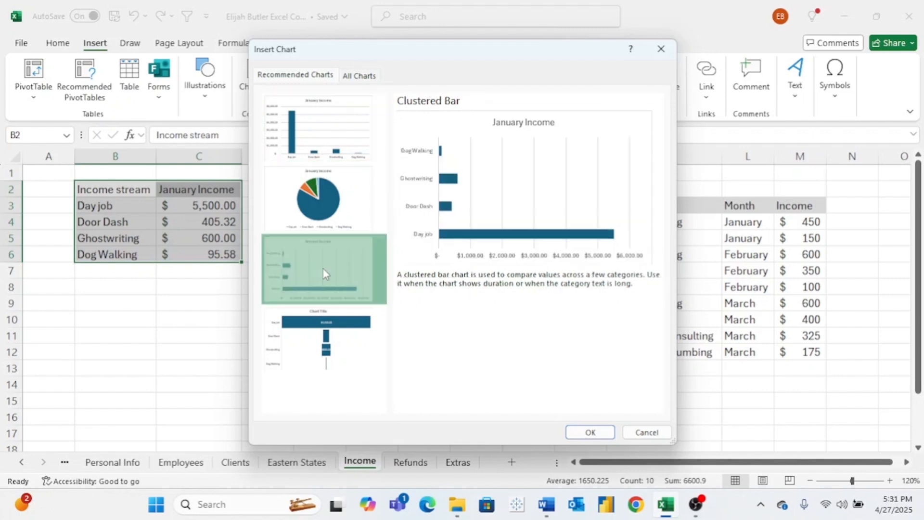
pyautogui.click(337, 343)
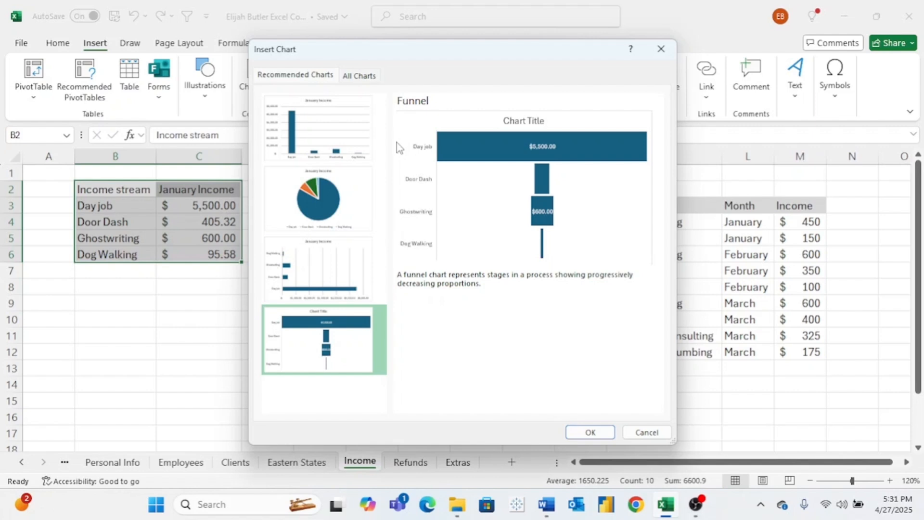
pyautogui.click(345, 267)
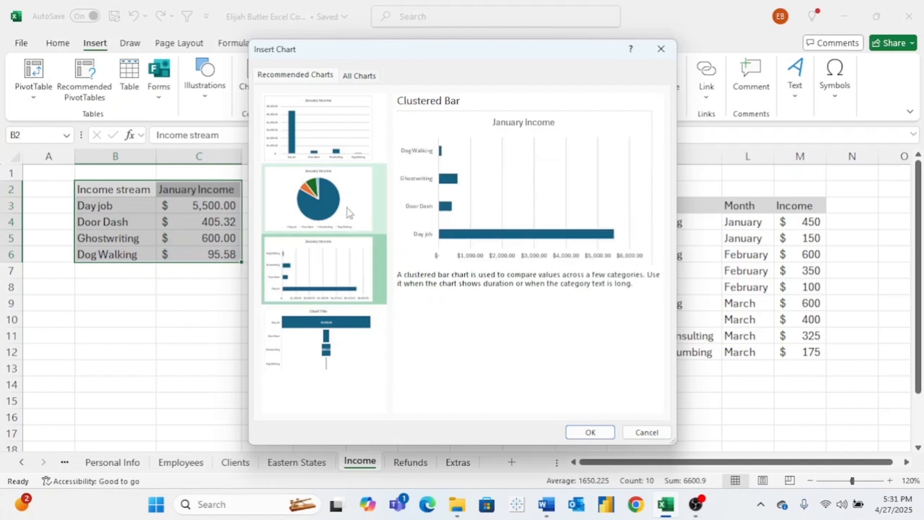
pyautogui.click(325, 150)
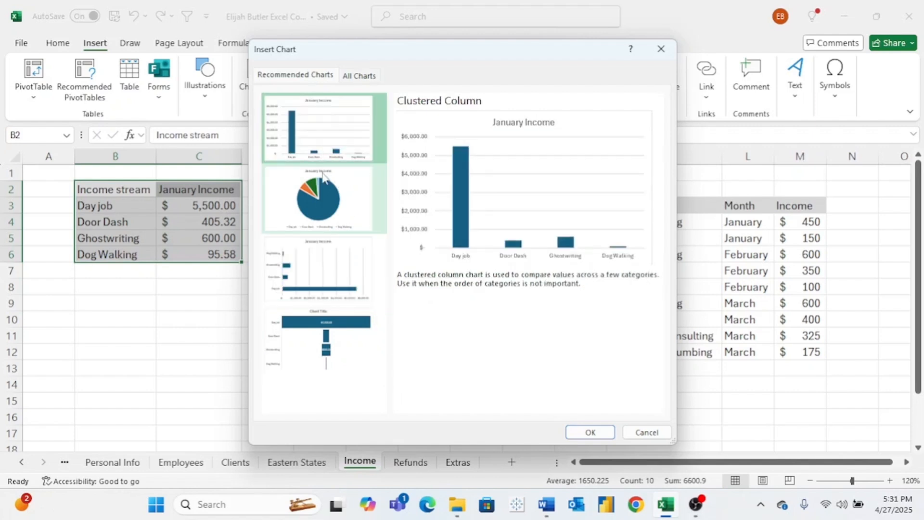
pyautogui.click(323, 190)
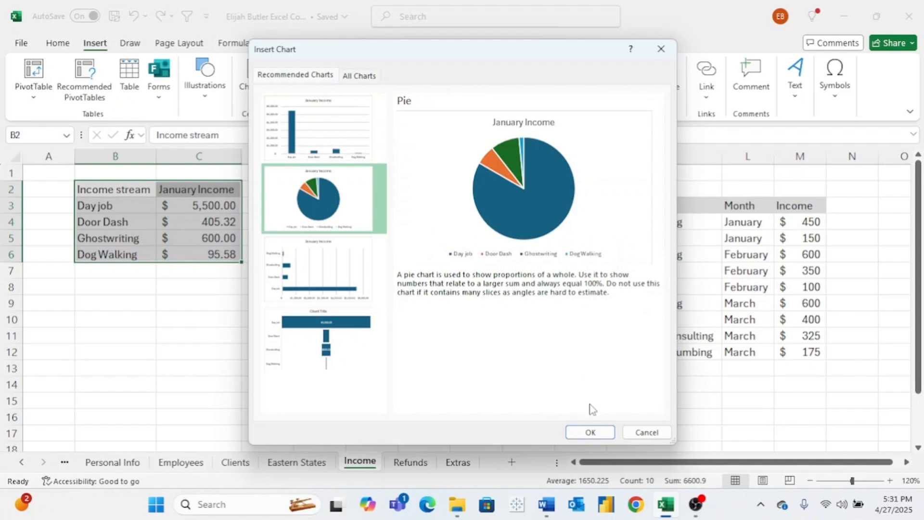
pyautogui.click(590, 431)
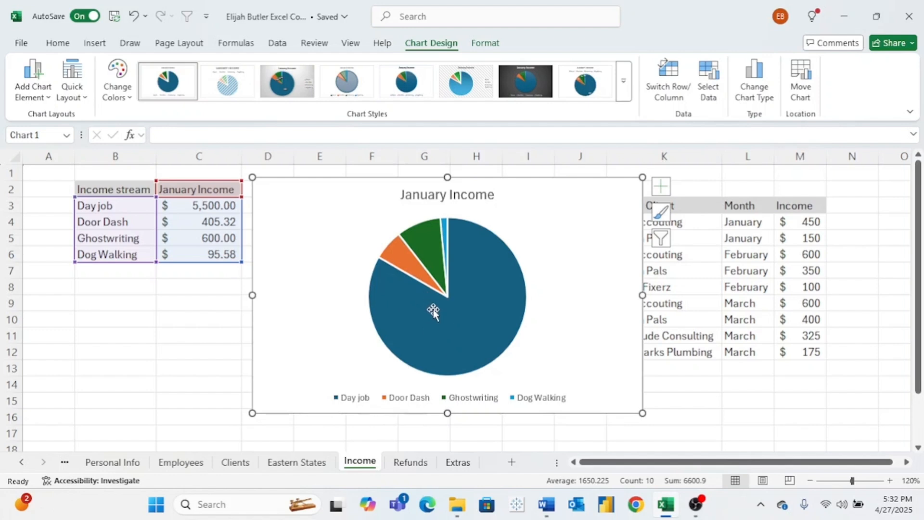
pyautogui.moveTo(467, 287)
pyautogui.moveTo(455, 324)
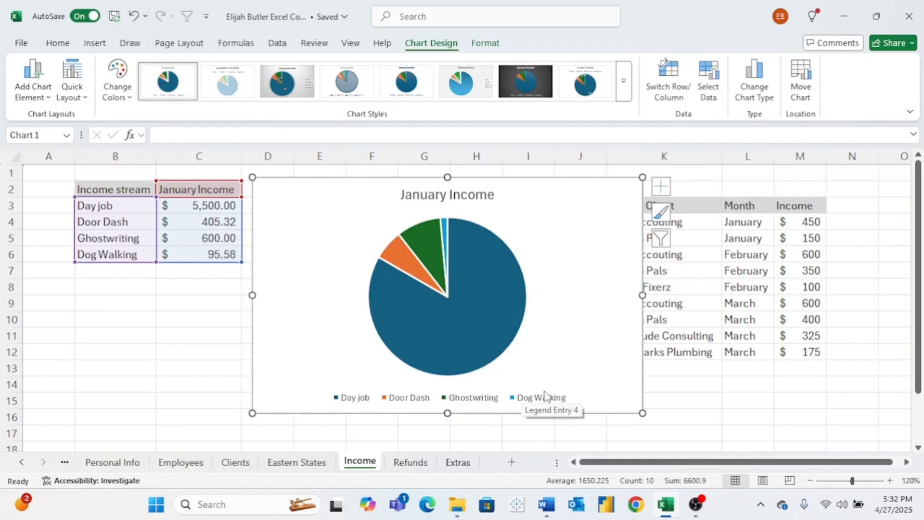
# - Format the pie chart's title as 20-point bold text with centre alignment
pyautogui.click(477, 201)
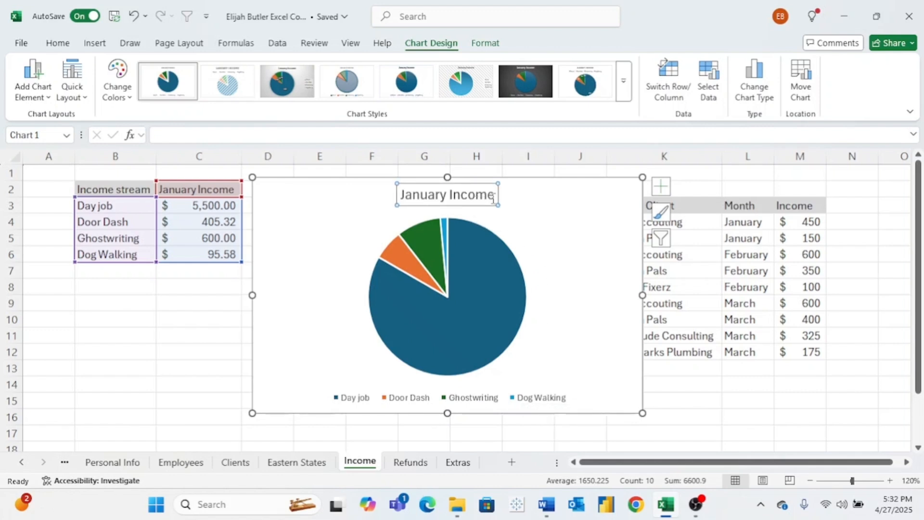
pyautogui.moveTo(493, 198); pyautogui.dragTo(409, 200)
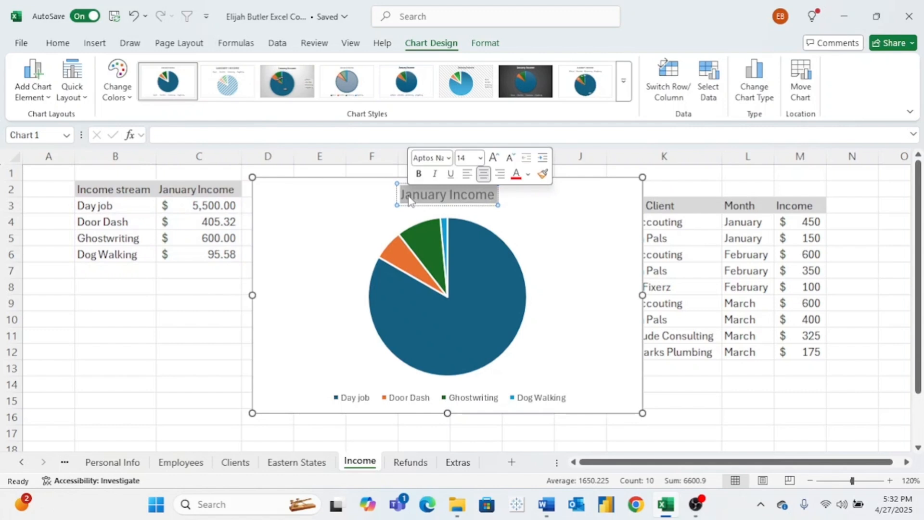
pyautogui.click(481, 159)
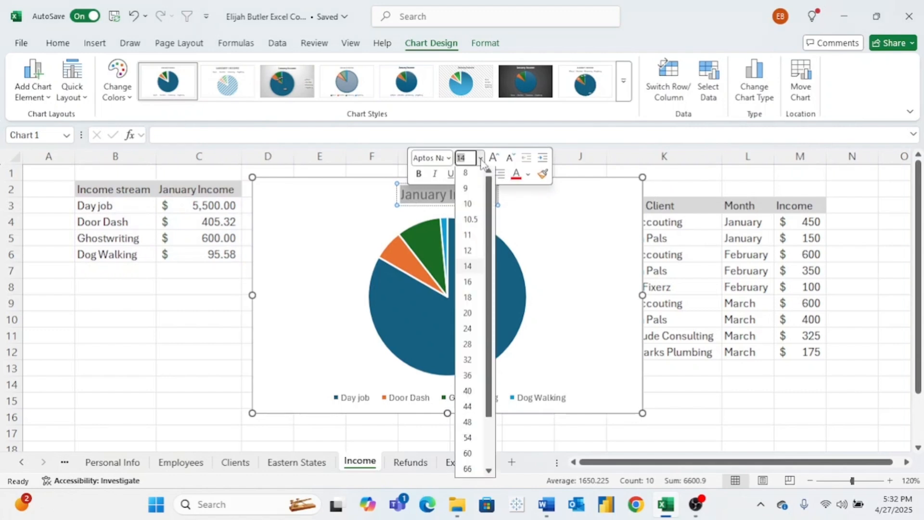
pyautogui.click(473, 314)
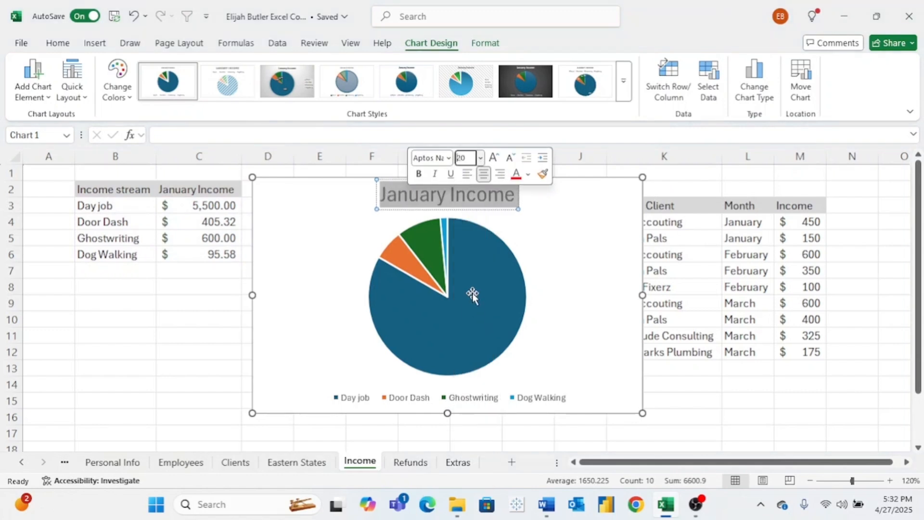
pyautogui.click(419, 175)
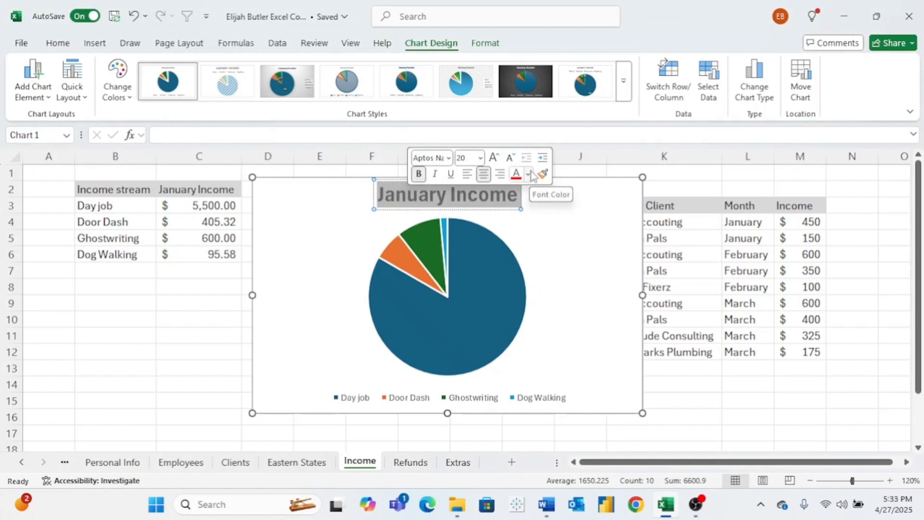
pyautogui.click(472, 180)
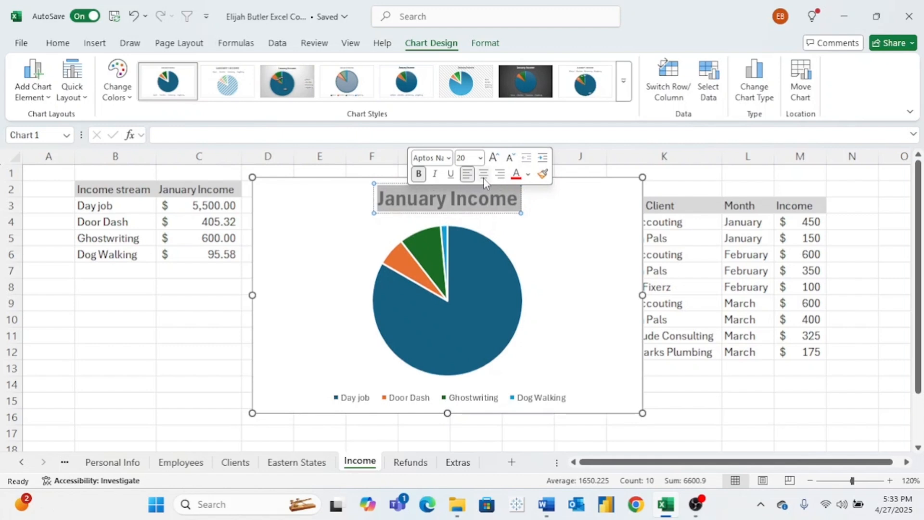
pyautogui.click(484, 177)
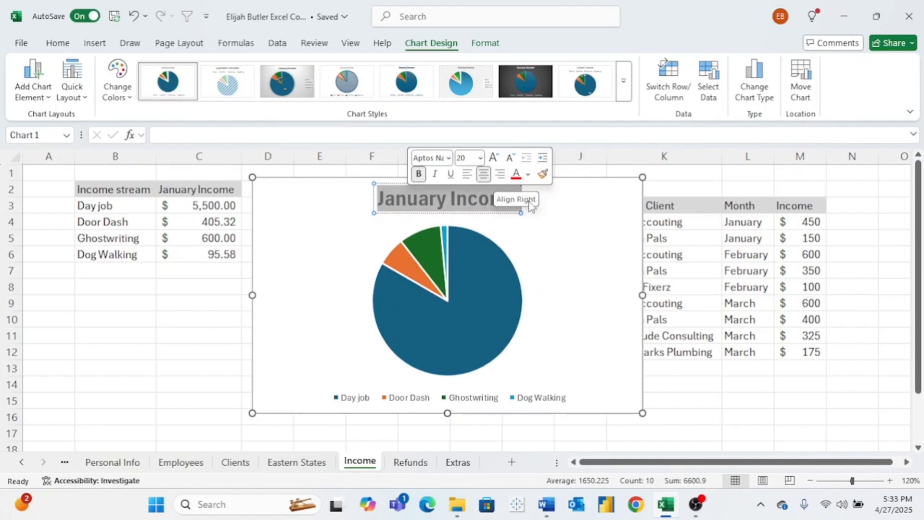
pyautogui.click(551, 215)
# - Add data labels to the January Income pie chart
pyautogui.click(499, 275)
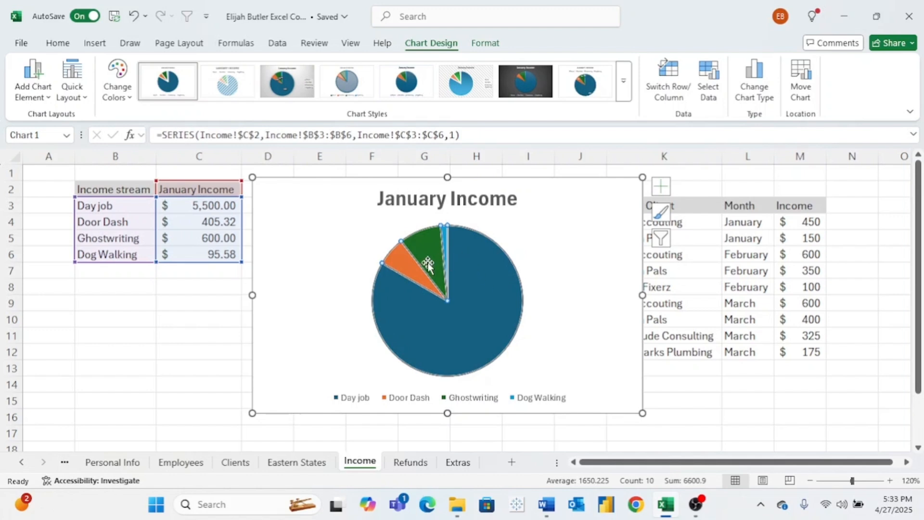
pyautogui.click(535, 260)
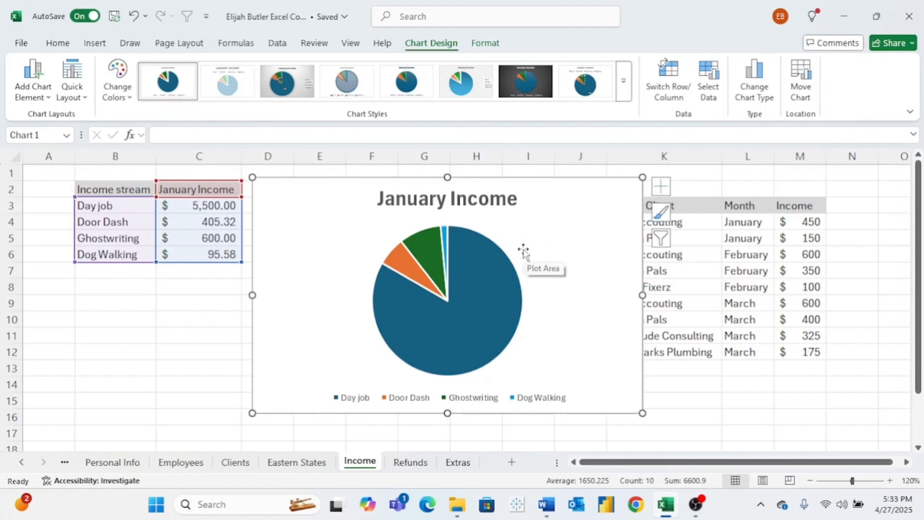
pyautogui.click(662, 187)
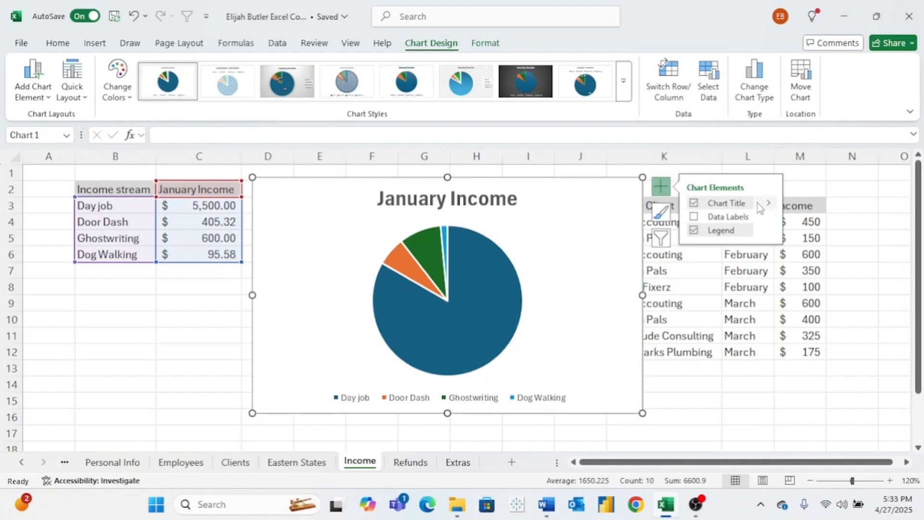
pyautogui.click(695, 219)
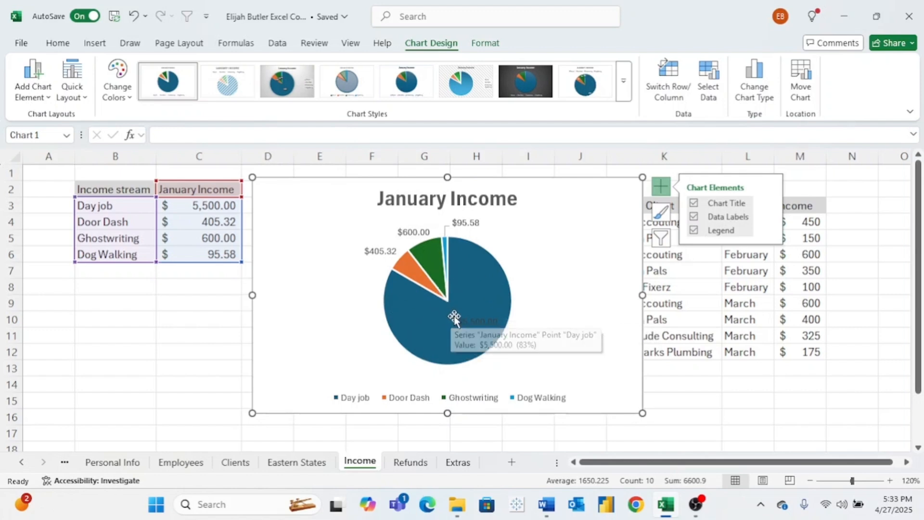
# - Move the Day job data label out of its slice to the blank area just below the pie's lower-right edge
pyautogui.doubleClick(489, 323)
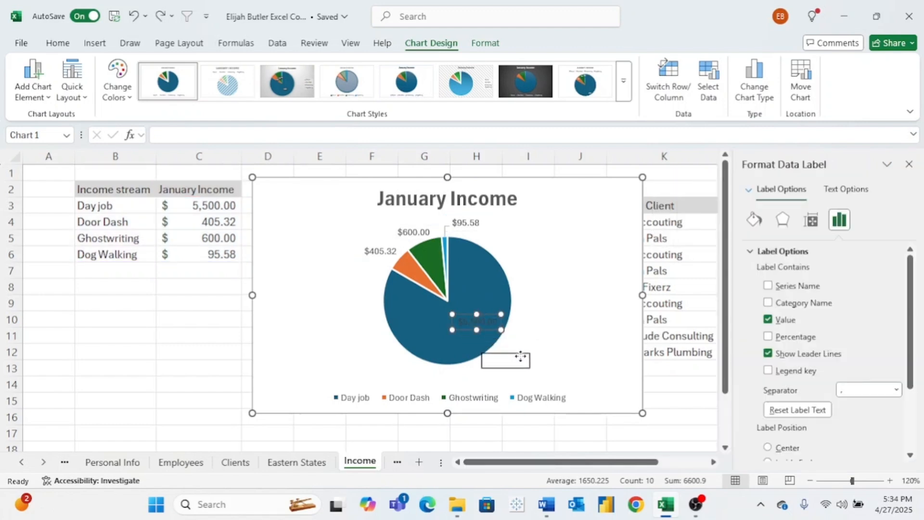
pyautogui.moveTo(526, 361); pyautogui.dragTo(528, 362)
pyautogui.click(551, 324)
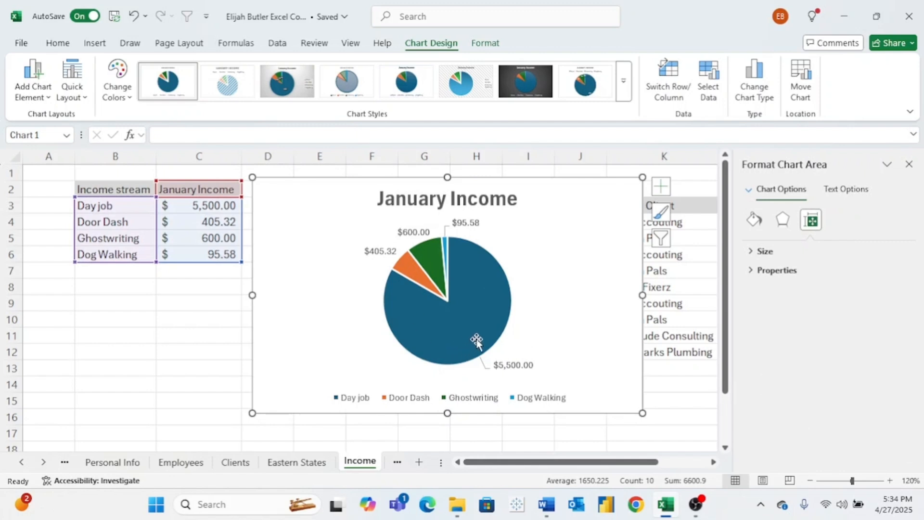
pyautogui.click(545, 268)
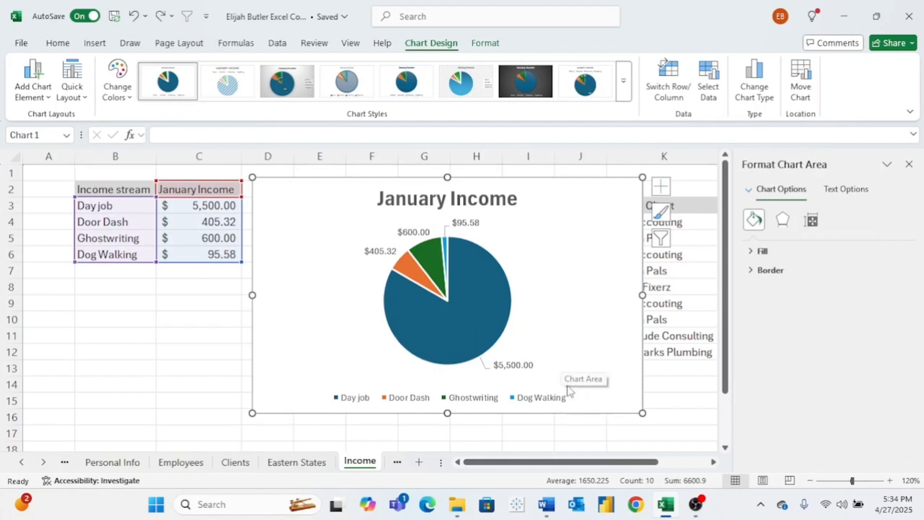
# - Set the font size of the pie chart's whole legend to 12
pyautogui.click(530, 402)
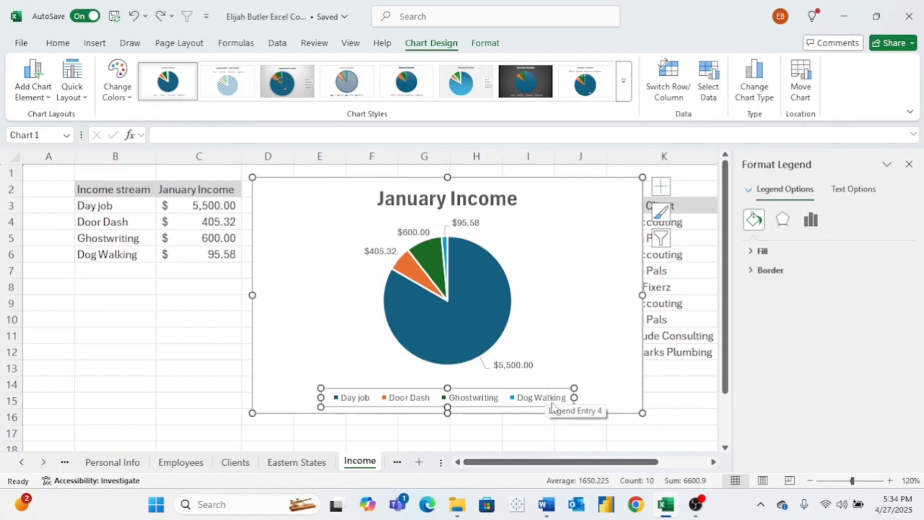
pyautogui.click(549, 400)
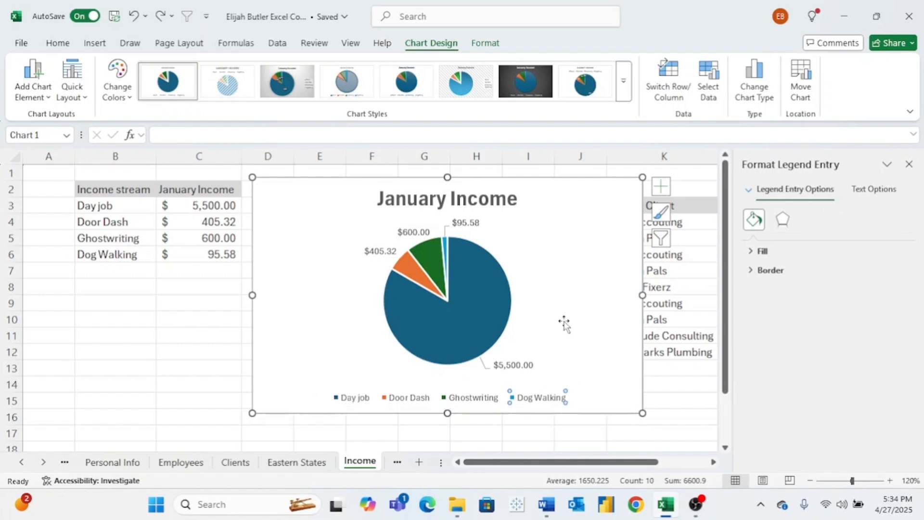
pyautogui.click(661, 186)
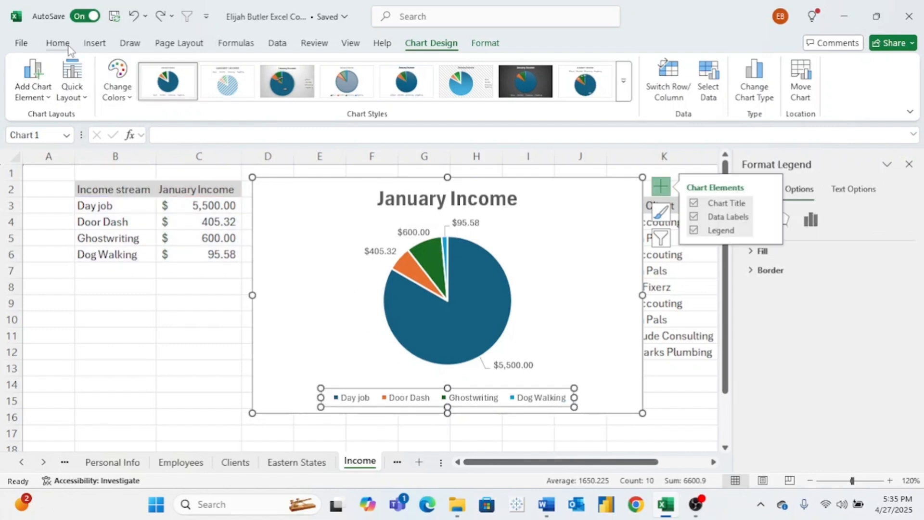
pyautogui.click(58, 43)
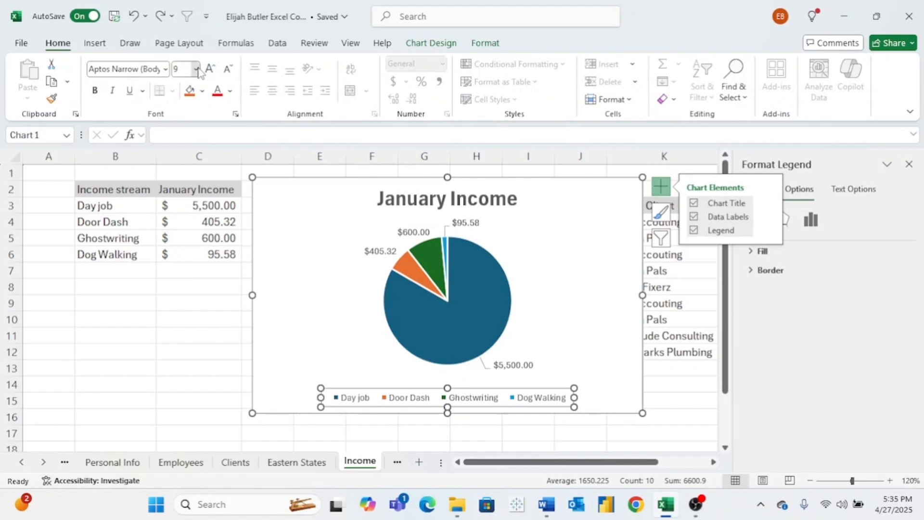
pyautogui.click(195, 70)
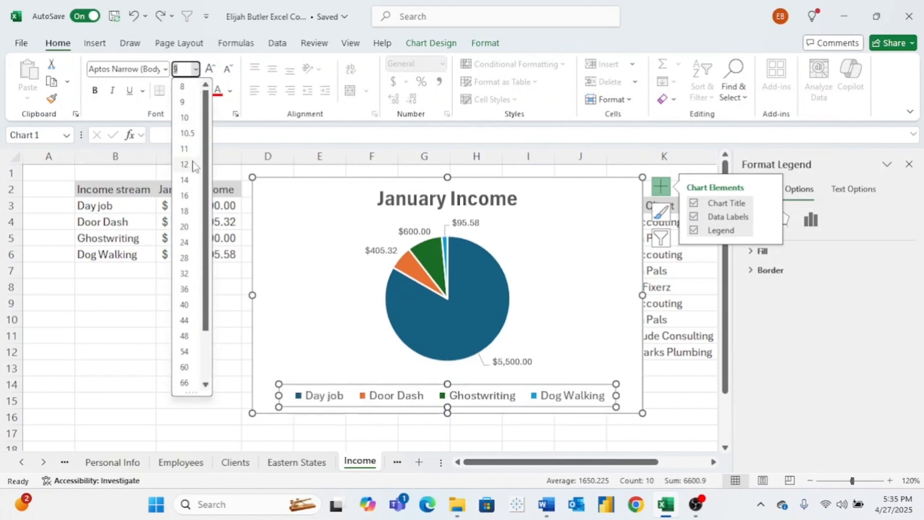
pyautogui.click(306, 202)
pyautogui.click(311, 288)
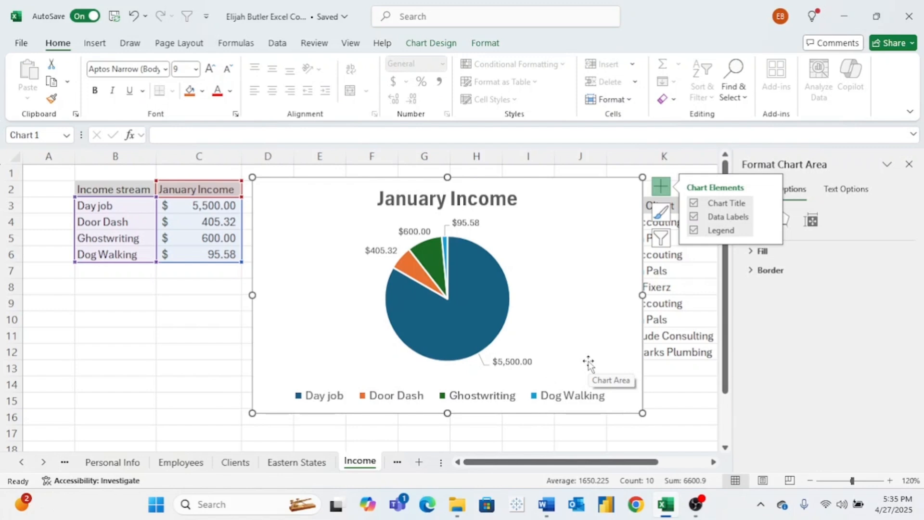
pyautogui.click(614, 270)
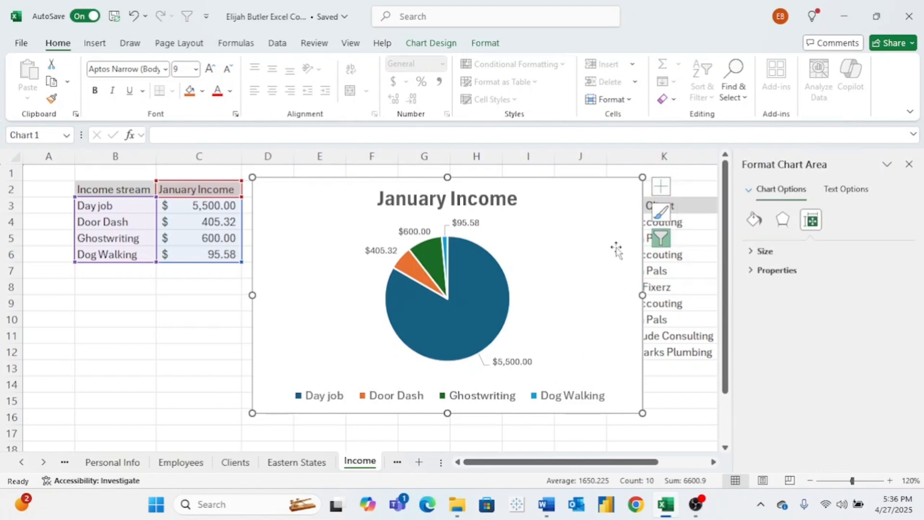
# - Try several preset chart styles on the January Income pie chart, including the dark-background design
pyautogui.click(661, 241)
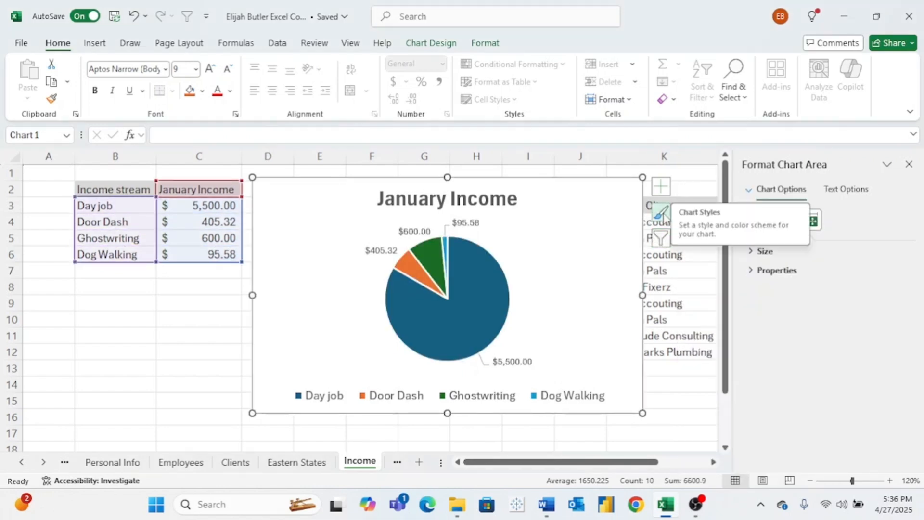
pyautogui.click(663, 213)
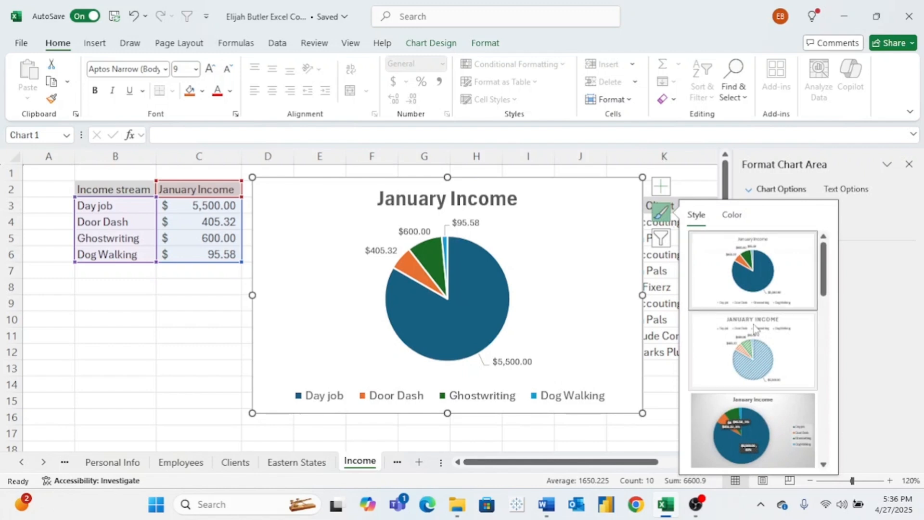
pyautogui.scroll(-2, 755, 337)
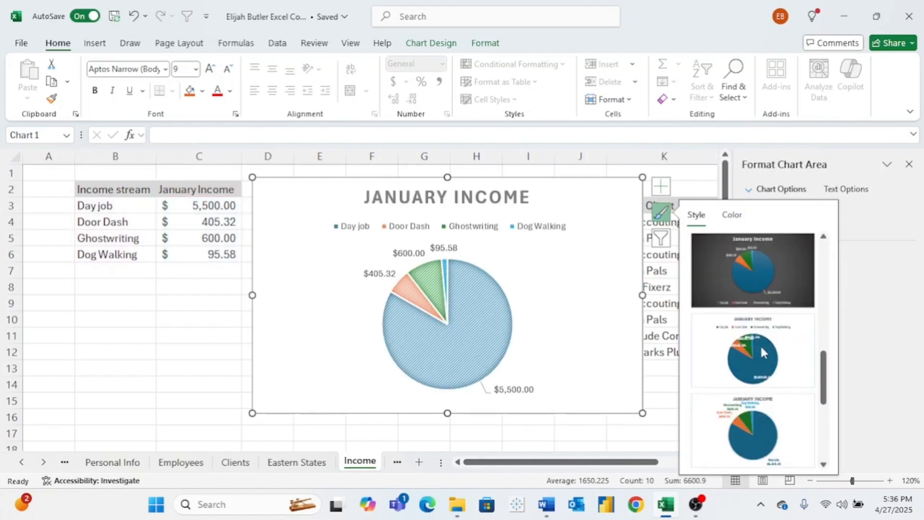
pyautogui.click(754, 279)
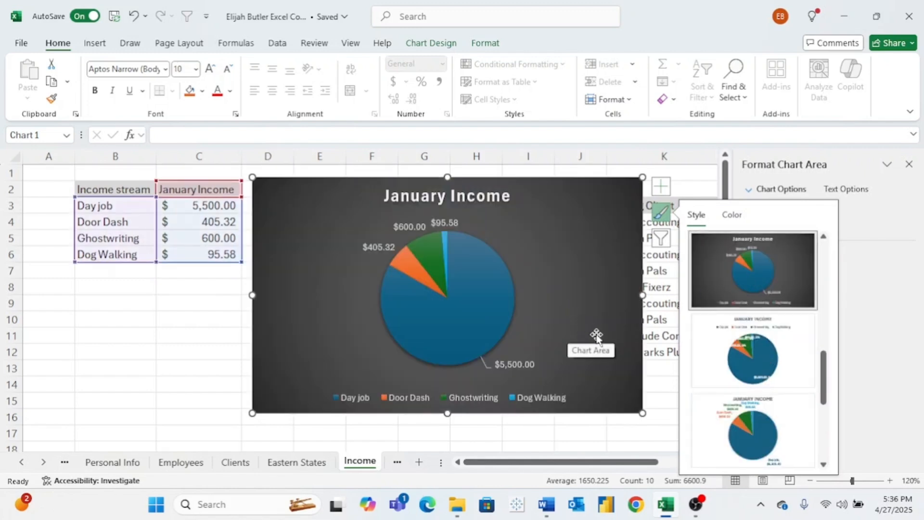
pyautogui.scroll(-2, 750, 351)
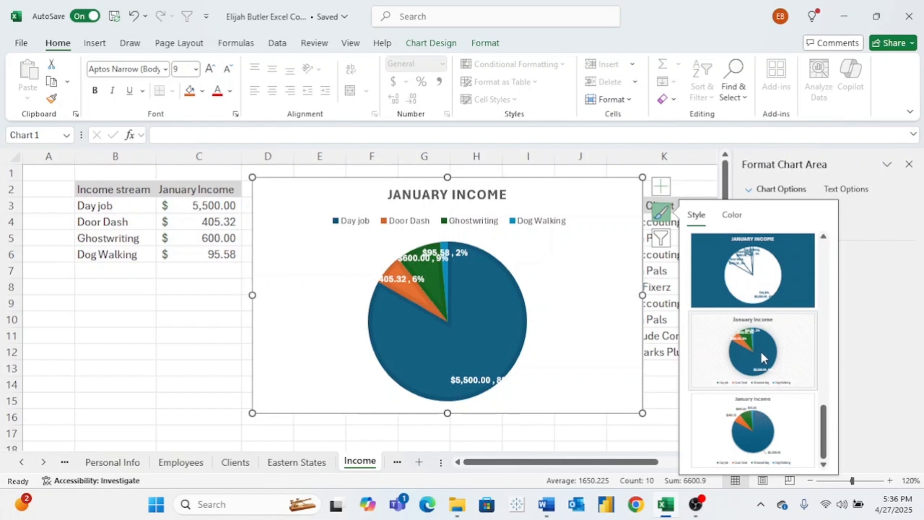
pyautogui.click(760, 350)
pyautogui.scroll(3, 763, 346)
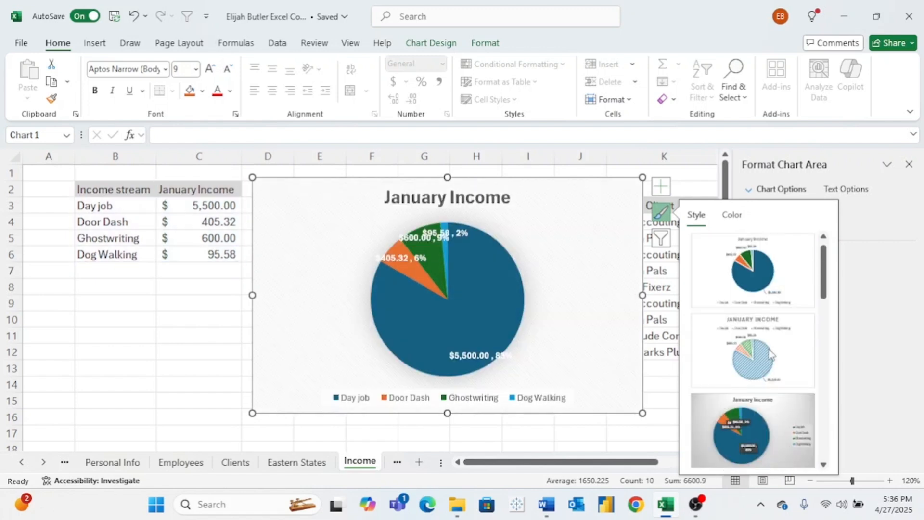
pyautogui.click(768, 256)
pyautogui.click(580, 250)
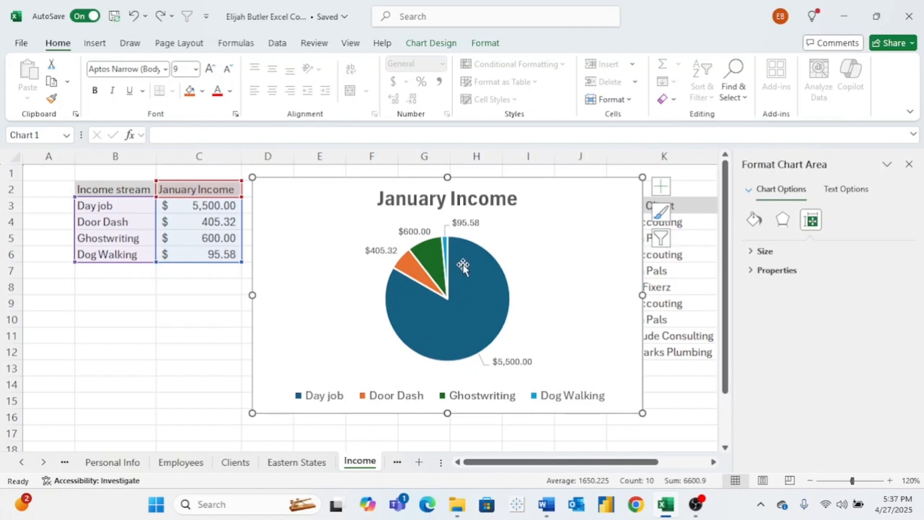
# - Fill only the Day job slice of the pie chart with standard red
pyautogui.moveTo(485, 302)
pyautogui.click(483, 303)
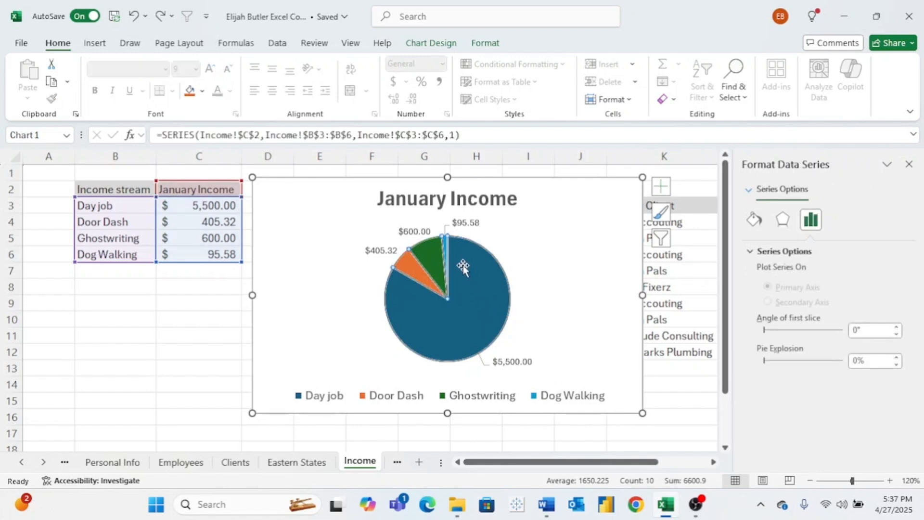
pyautogui.click(470, 295)
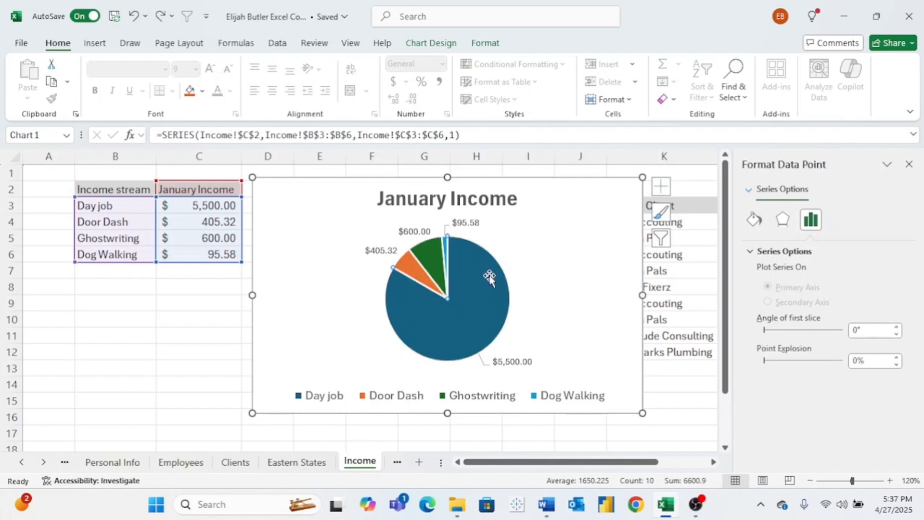
pyautogui.click(755, 220)
pyautogui.click(897, 389)
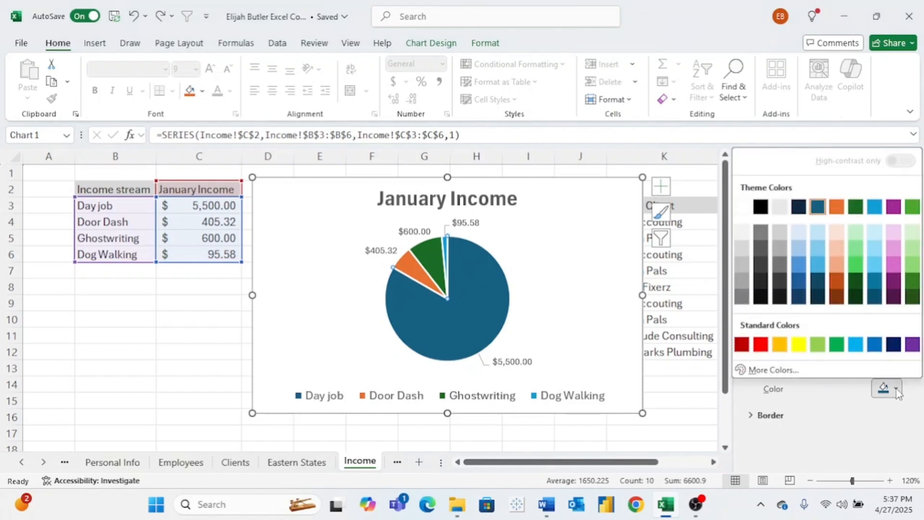
pyautogui.click(761, 345)
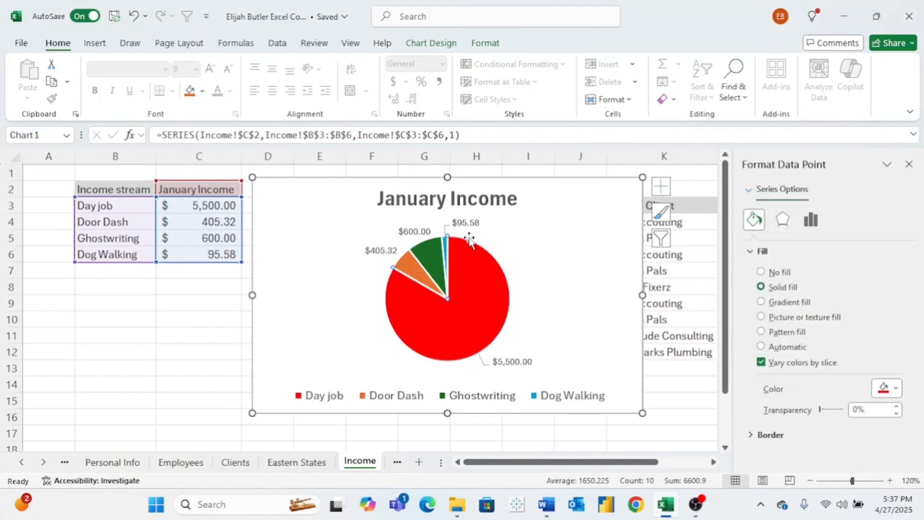
pyautogui.click(783, 220)
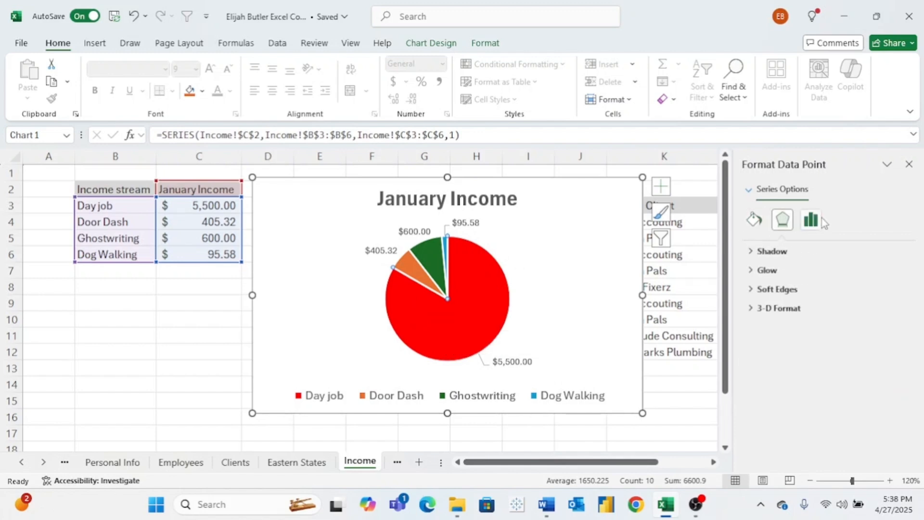
pyautogui.click(814, 222)
pyautogui.click(784, 222)
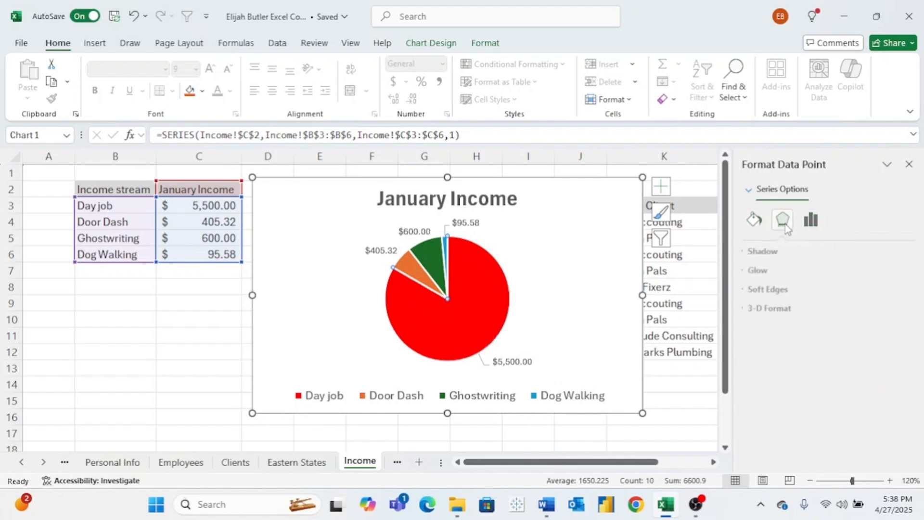
pyautogui.click(755, 219)
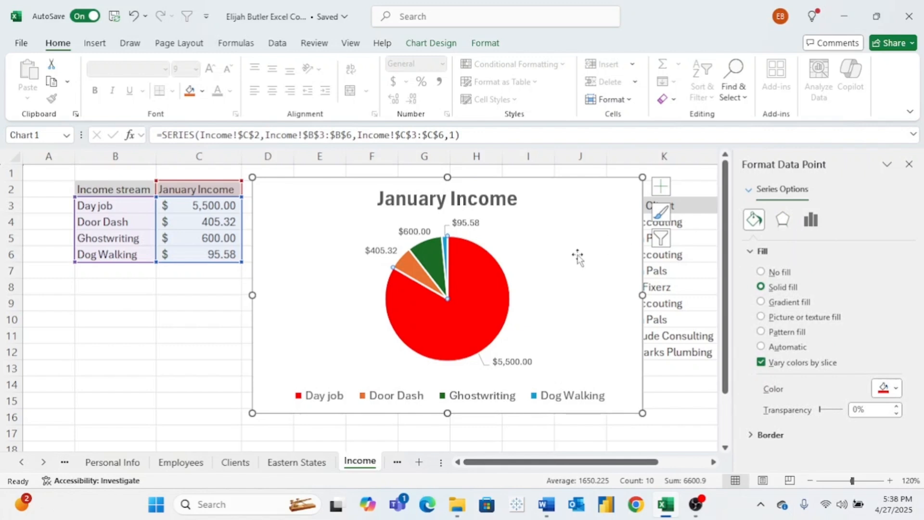
# - Move the pie chart below the income stream table and shrink it from its upper-right corner, clear of the writing client table
pyautogui.moveTo(578, 257); pyautogui.dragTo(374, 311)
pyautogui.hscroll(5, 501, 328)
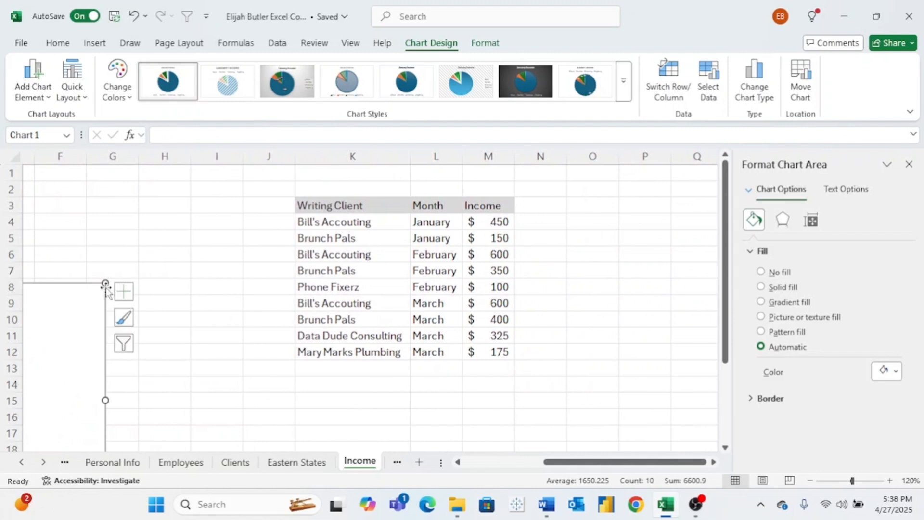
pyautogui.moveTo(105, 282); pyautogui.dragTo(26, 320)
# - Preview the recommended line, column and bar charts for the whole writing client table, K3:M12, without inserting one
pyautogui.hscroll(2, 310, 308)
pyautogui.hscroll(1, 310, 308)
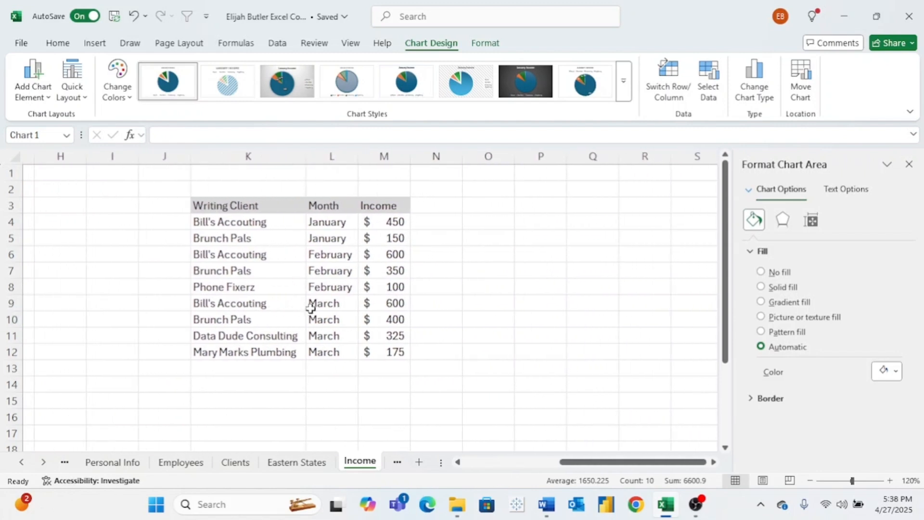
pyautogui.moveTo(251, 207); pyautogui.dragTo(373, 346)
pyautogui.click(95, 43)
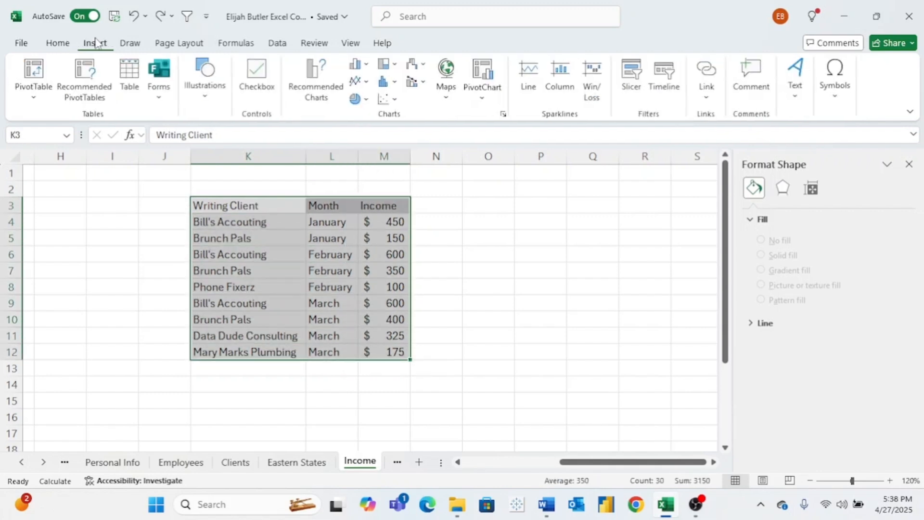
pyautogui.click(316, 87)
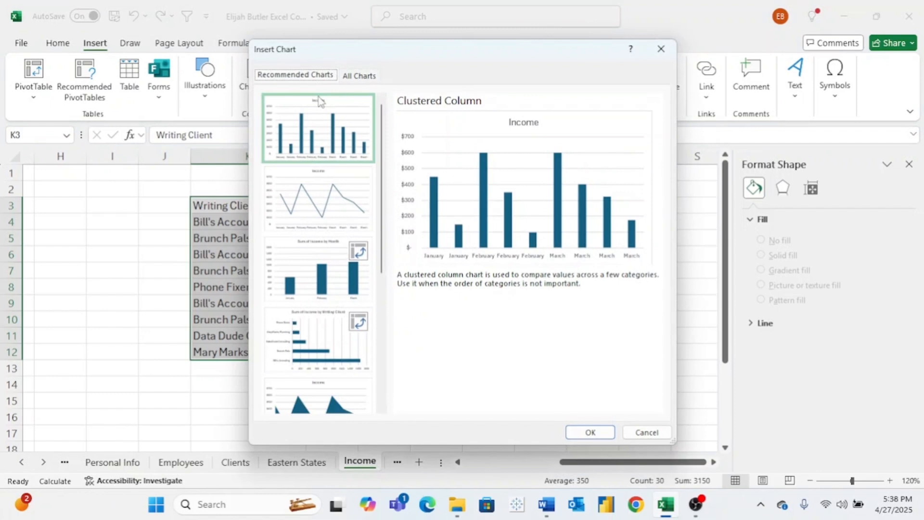
pyautogui.click(324, 182)
pyautogui.click(316, 272)
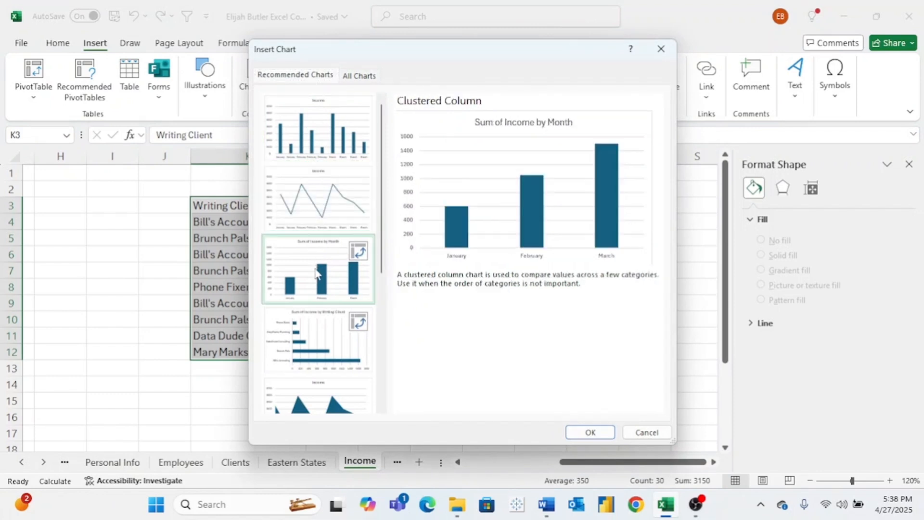
pyautogui.click(316, 335)
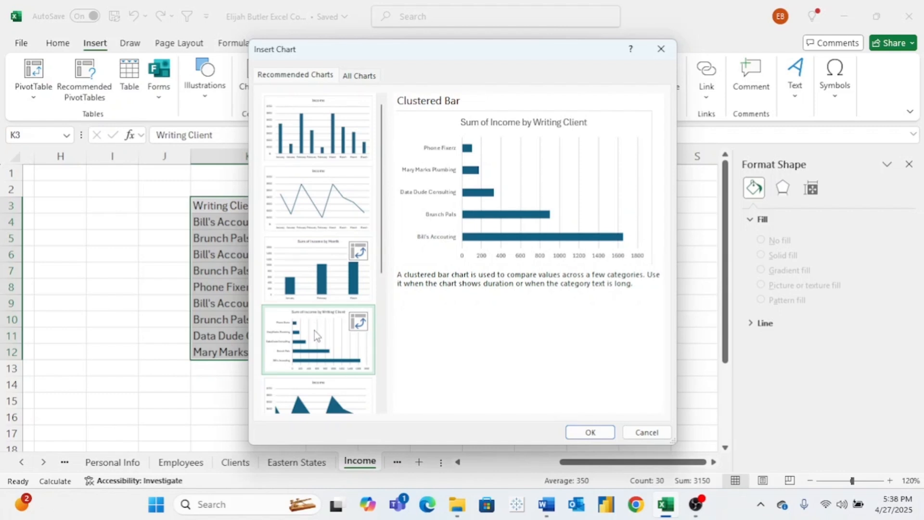
pyautogui.click(646, 432)
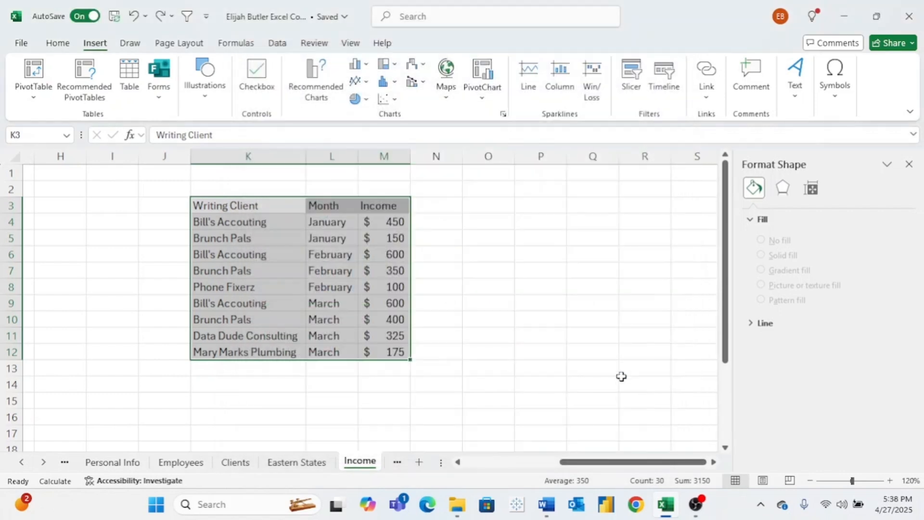
pyautogui.click(452, 239)
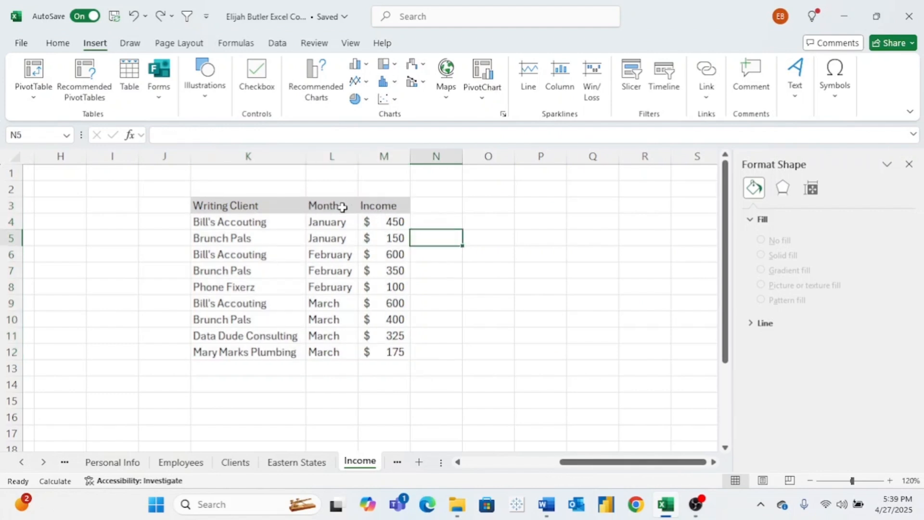
# - Insert the recommended Sum of Income by Month clustered column PivotChart from the Month and Income columns, L3:M12
pyautogui.moveTo(343, 207); pyautogui.dragTo(374, 350)
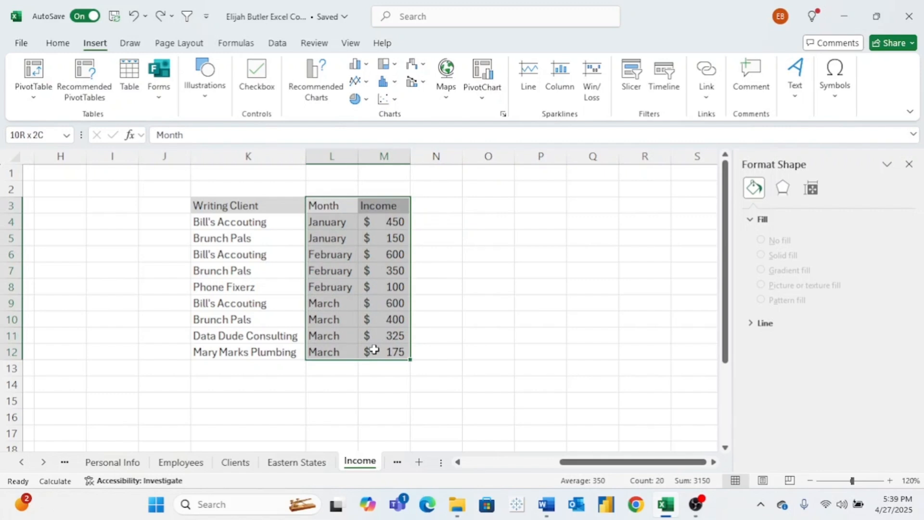
pyautogui.click(316, 91)
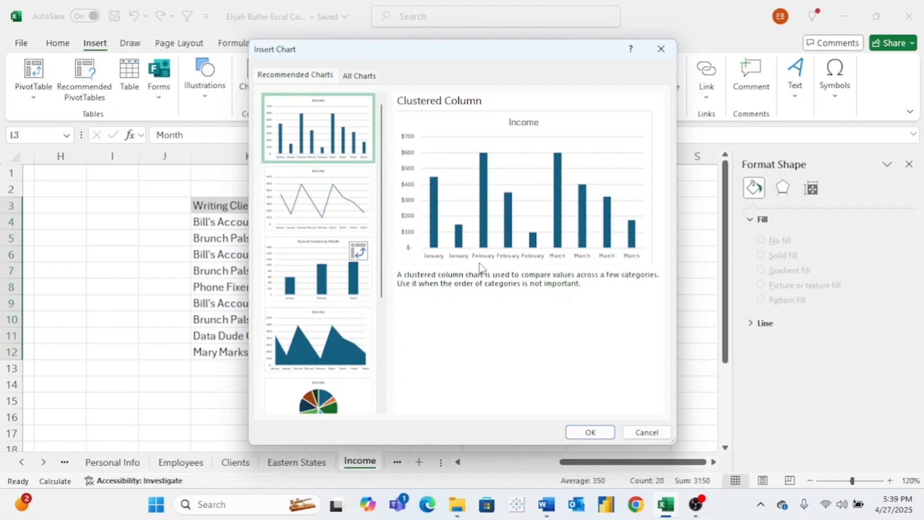
pyautogui.click(372, 215)
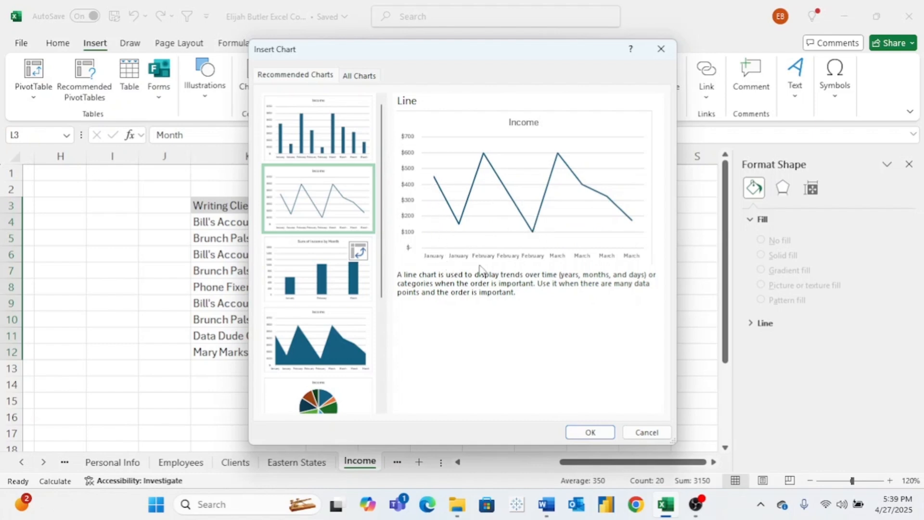
pyautogui.scroll(-3, 289, 317)
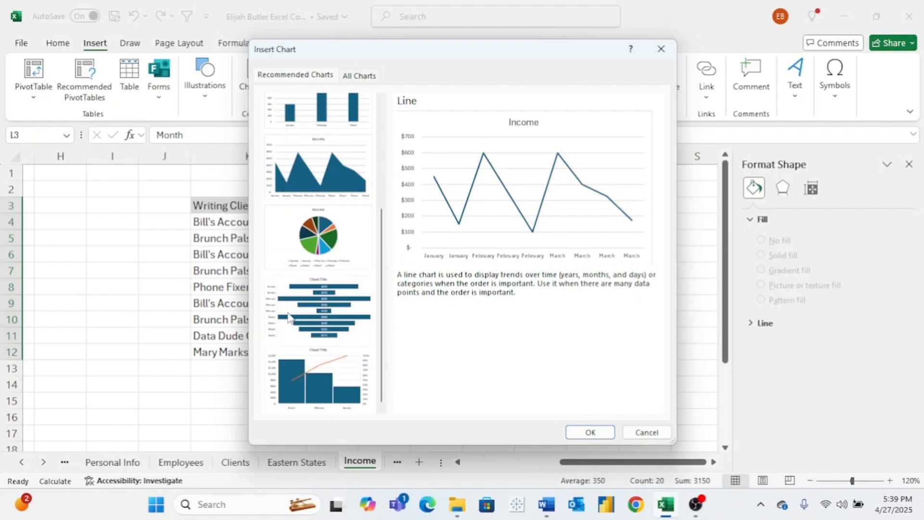
pyautogui.scroll(3, 288, 317)
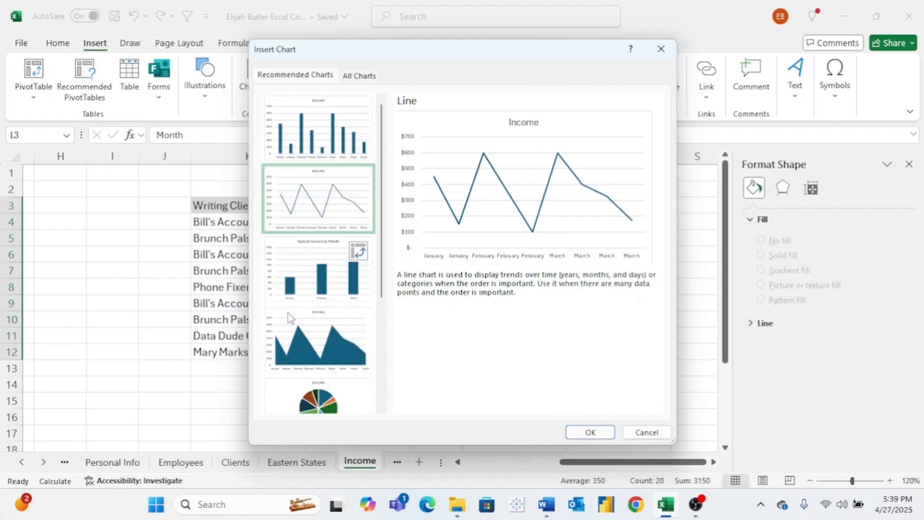
pyautogui.click(304, 293)
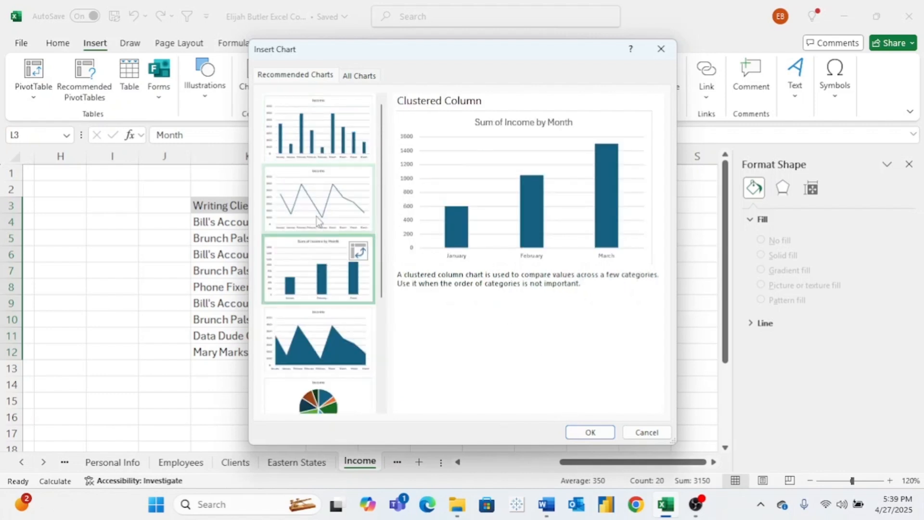
pyautogui.click(590, 432)
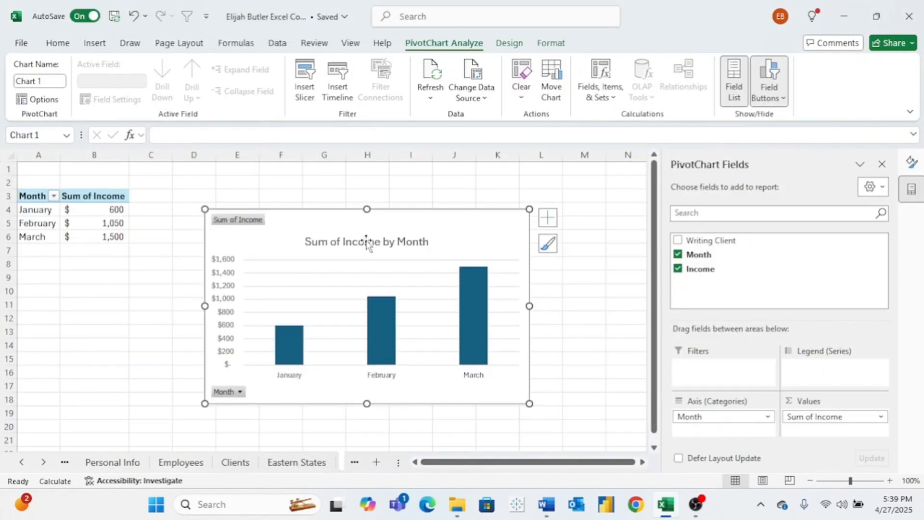
# - Shorten the PivotChart's title to "Income by Month"
pyautogui.click(367, 241)
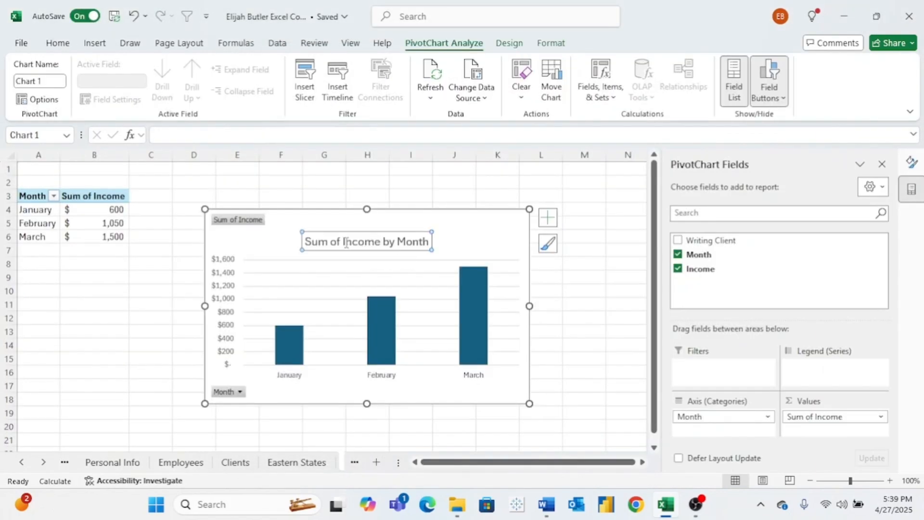
pyautogui.moveTo(342, 242); pyautogui.dragTo(304, 242)
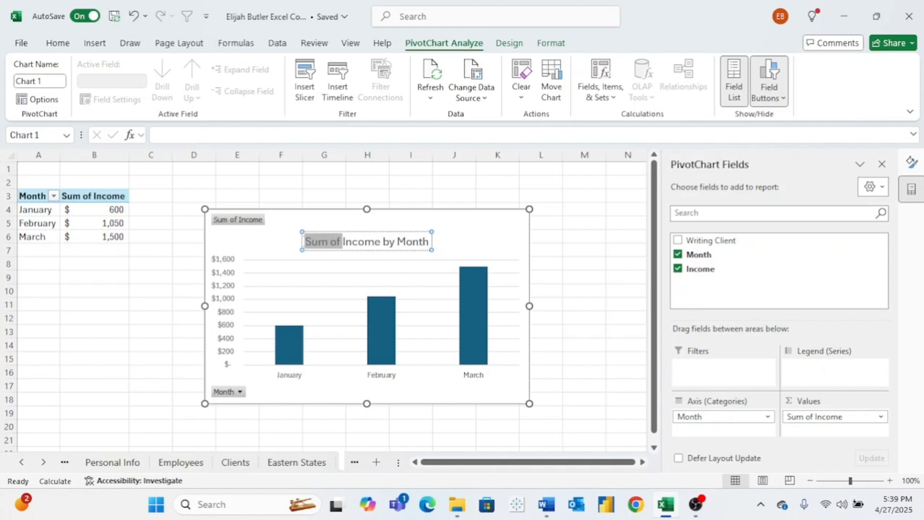
pyautogui.press('BackSpace')
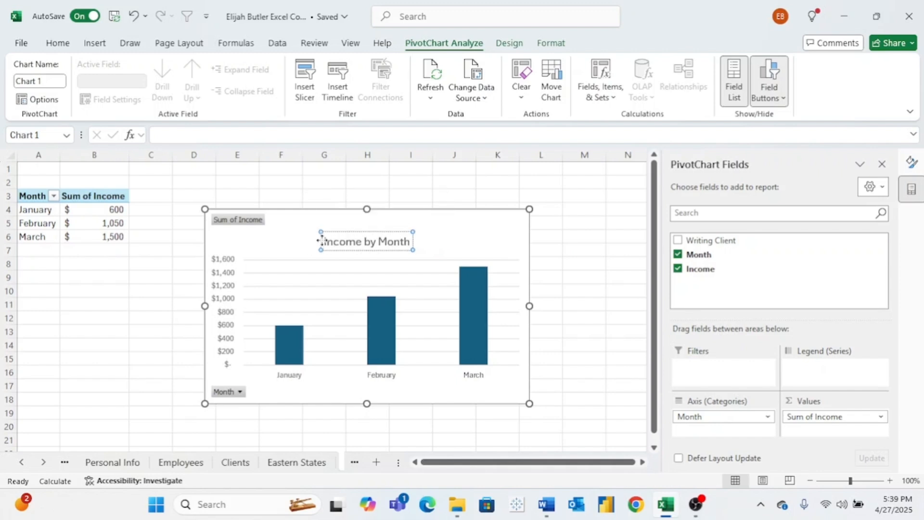
# - Format the "Income by Month" chart title as 18-point bold text
pyautogui.moveTo(323, 241); pyautogui.dragTo(421, 243)
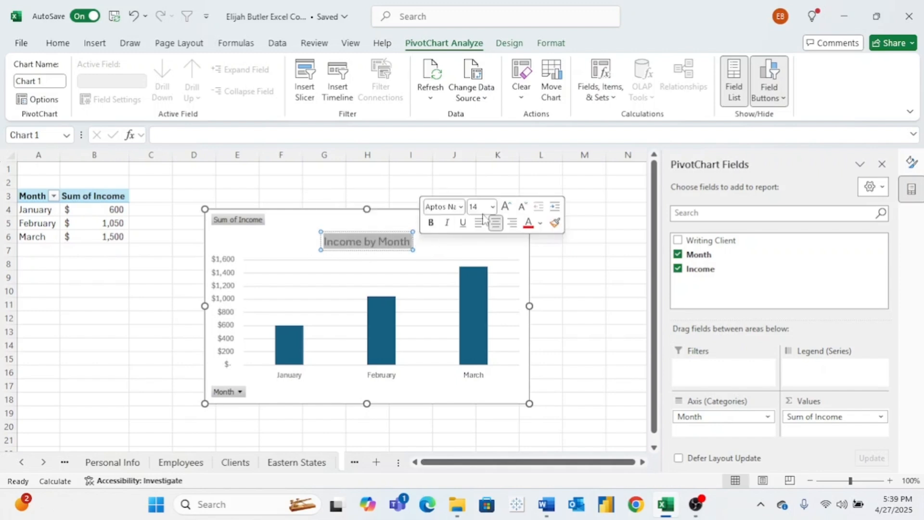
pyautogui.click(493, 206)
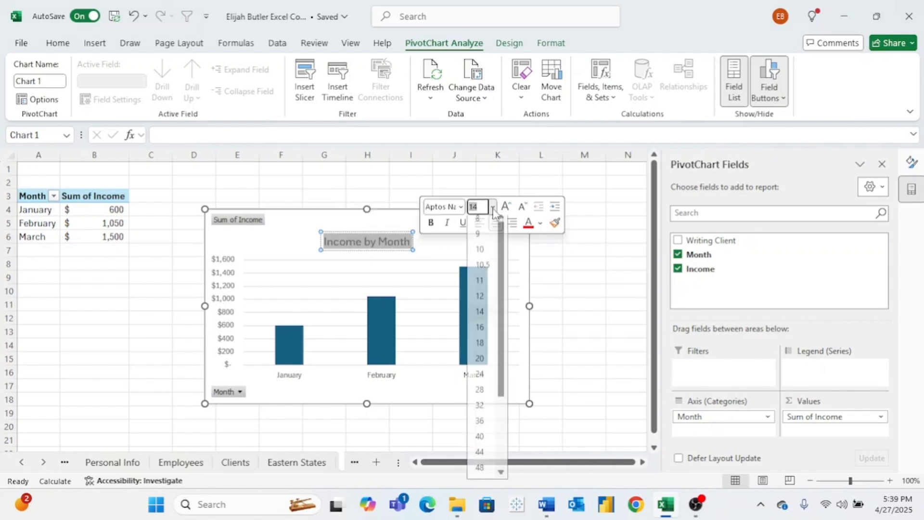
pyautogui.click(481, 349)
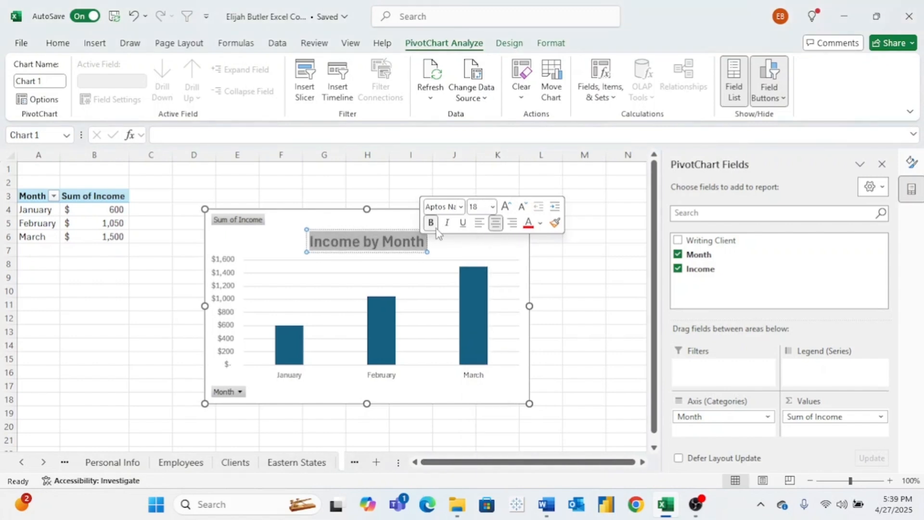
# - Recolor all the columns of the "Income by Month" chart with the theme green
pyautogui.click(446, 248)
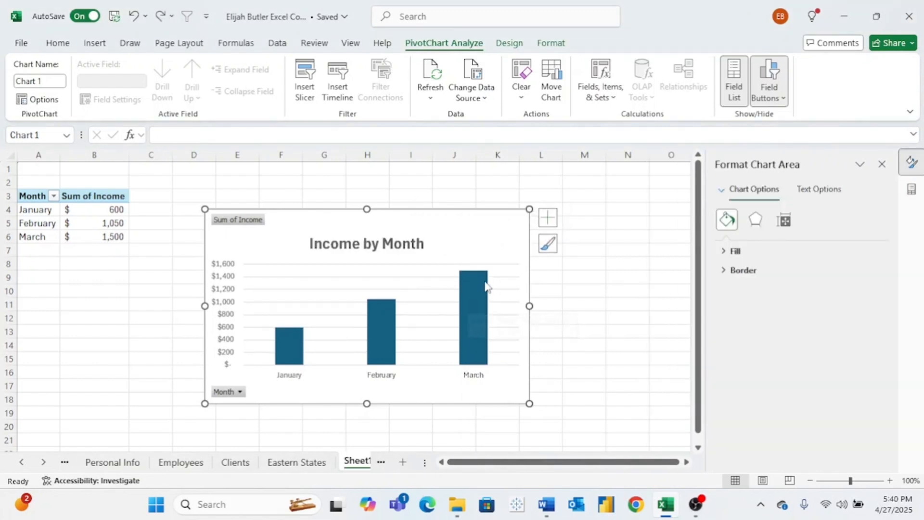
pyautogui.click(472, 303)
pyautogui.moveTo(483, 305)
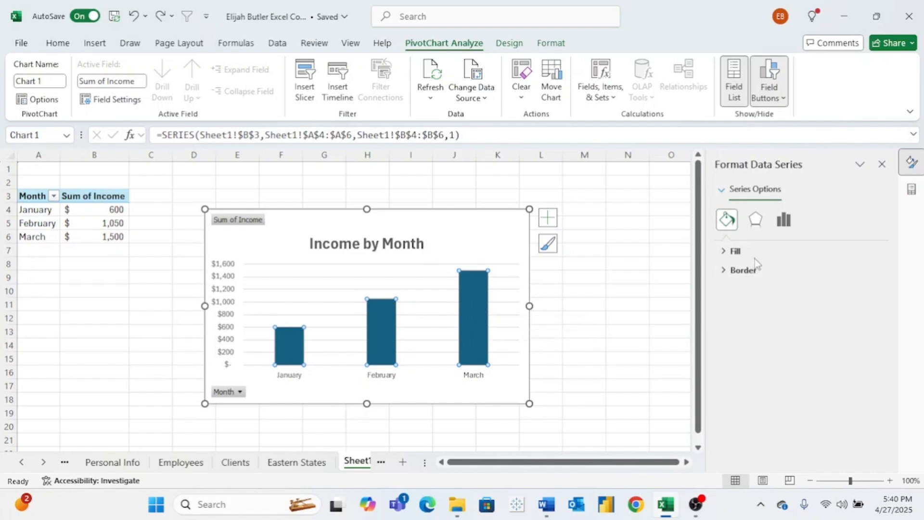
pyautogui.click(735, 251)
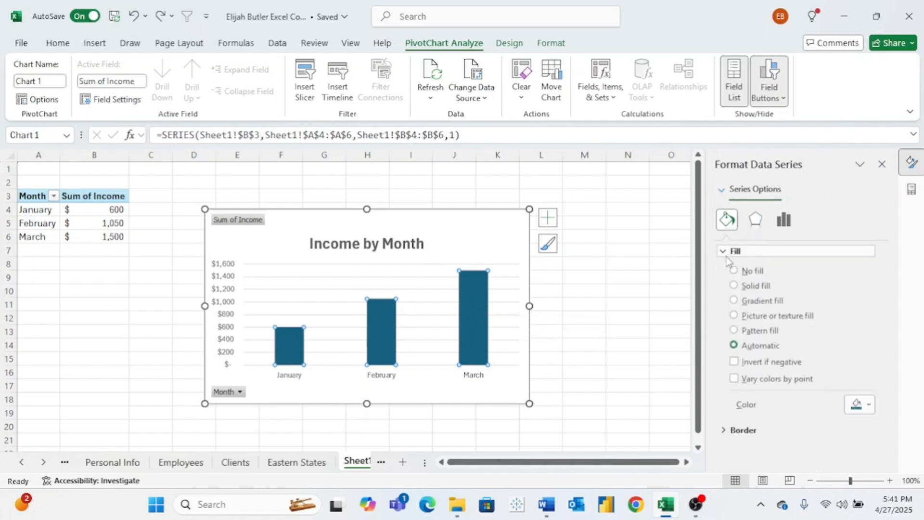
pyautogui.click(860, 406)
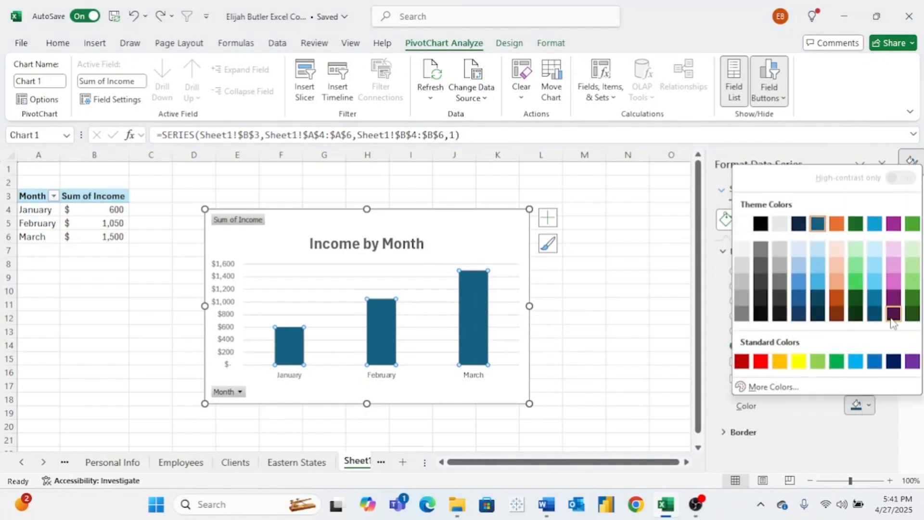
pyautogui.click(912, 223)
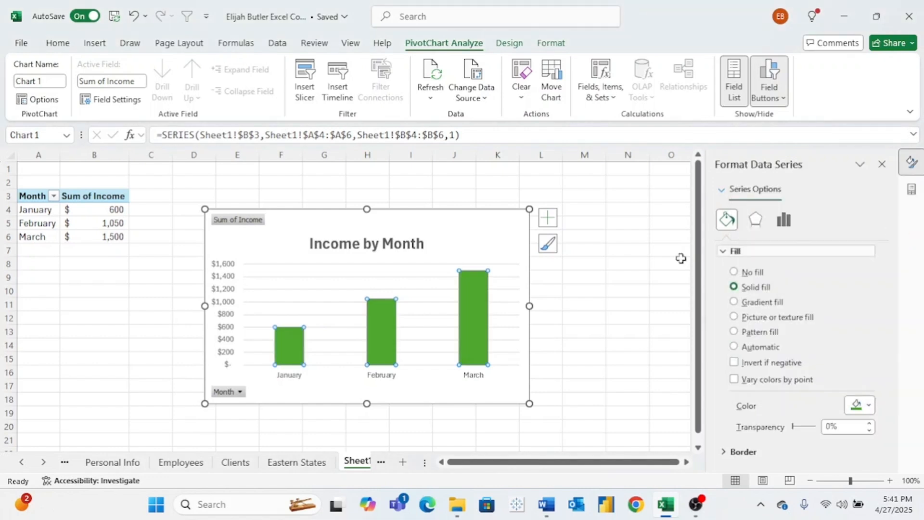
# - Set the month labels on the chart's horizontal axis to font size 10.5
pyautogui.click(477, 378)
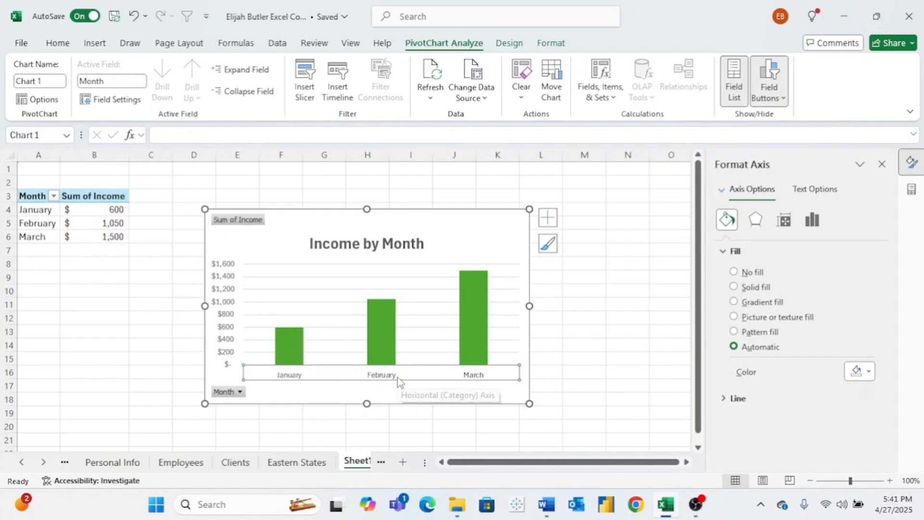
pyautogui.click(58, 43)
pyautogui.click(196, 69)
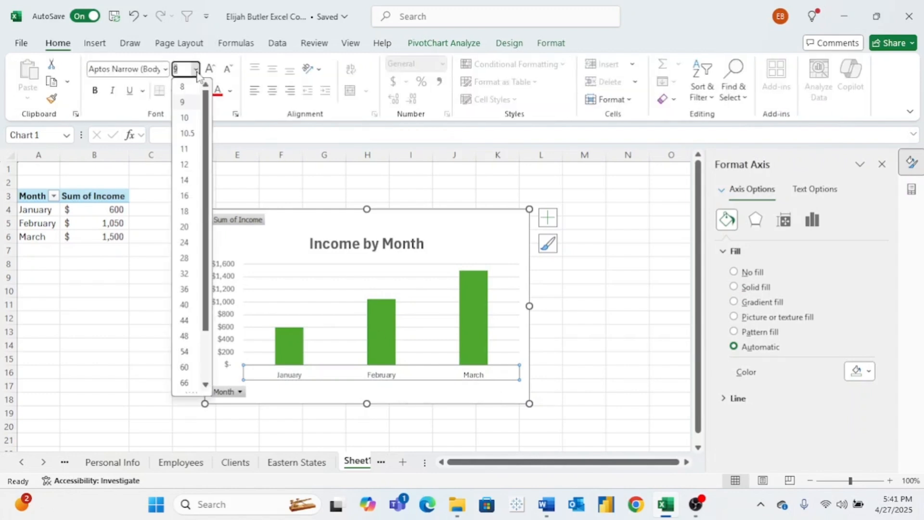
pyautogui.click(193, 140)
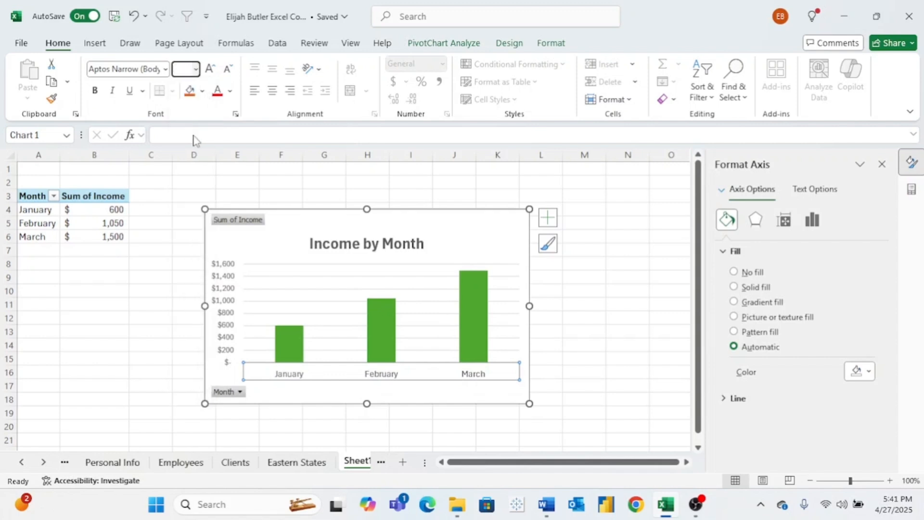
pyautogui.click(470, 228)
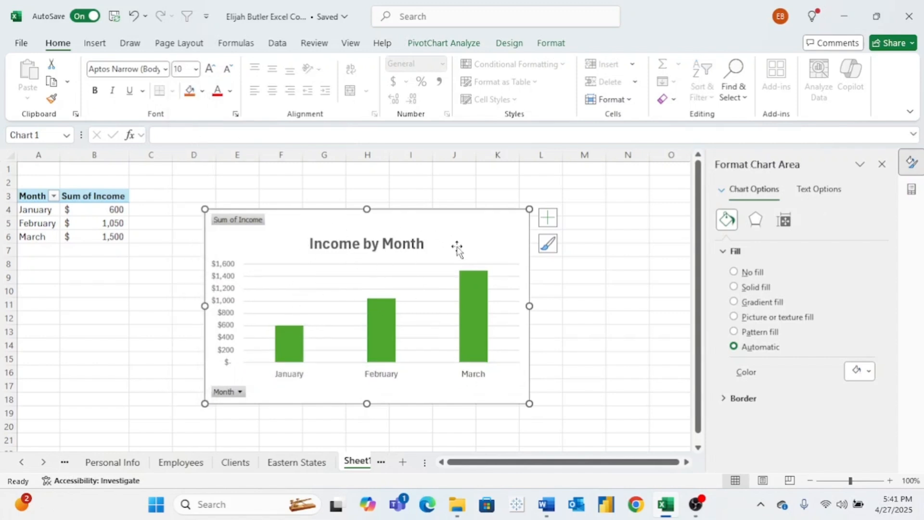
# - Set the dollar labels on the chart's vertical axis to font size 10.5 and move the chart closer to the pivot table
pyautogui.click(224, 288)
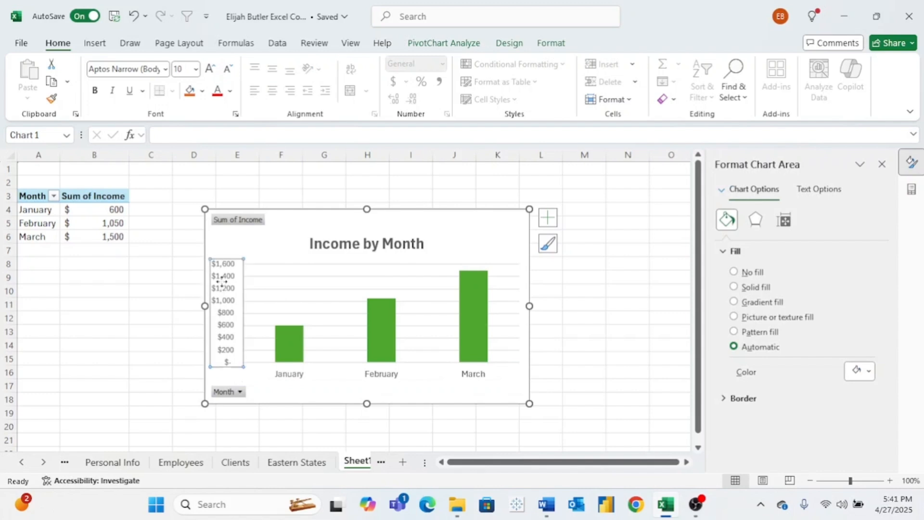
pyautogui.click(196, 69)
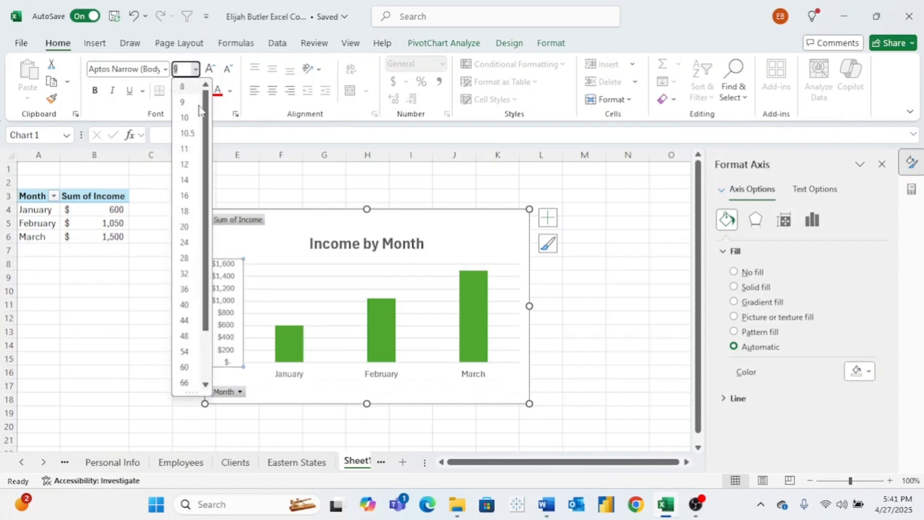
pyautogui.click(193, 136)
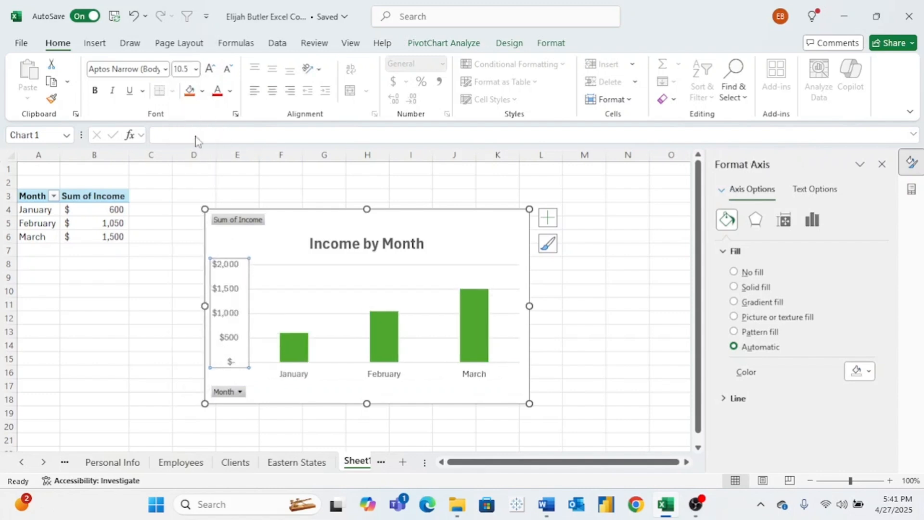
pyautogui.click(442, 237)
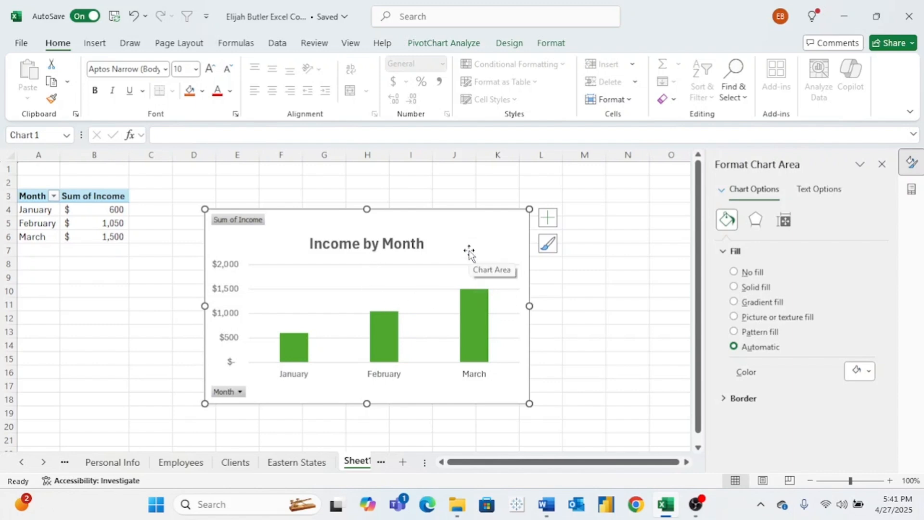
pyautogui.moveTo(467, 253); pyautogui.dragTo(431, 247)
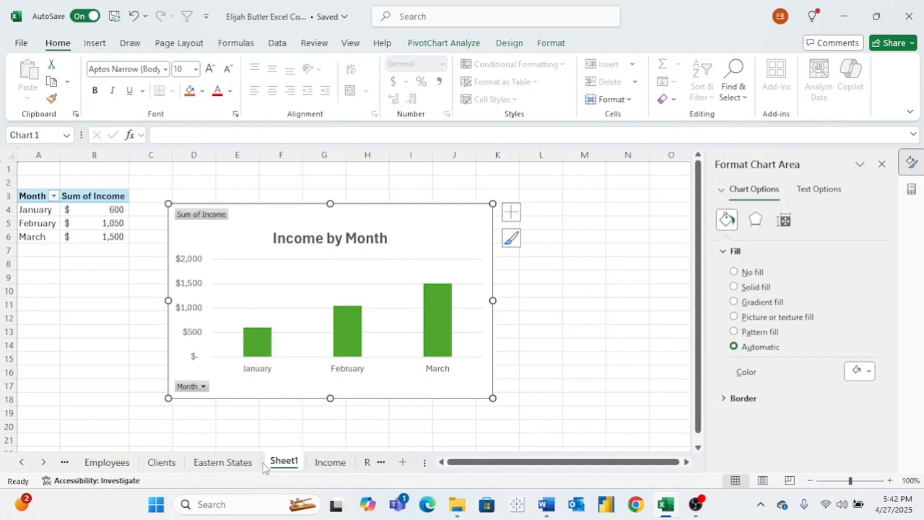
# - On the Income sheet, select the Writing Client and Income columns together, K3:K12 and M3:M12
pyautogui.click(327, 467)
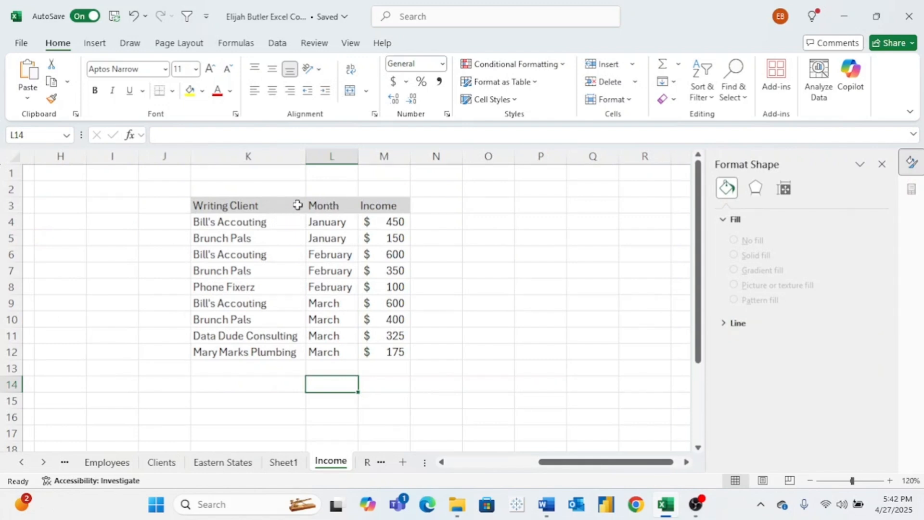
pyautogui.moveTo(298, 205); pyautogui.dragTo(282, 355)
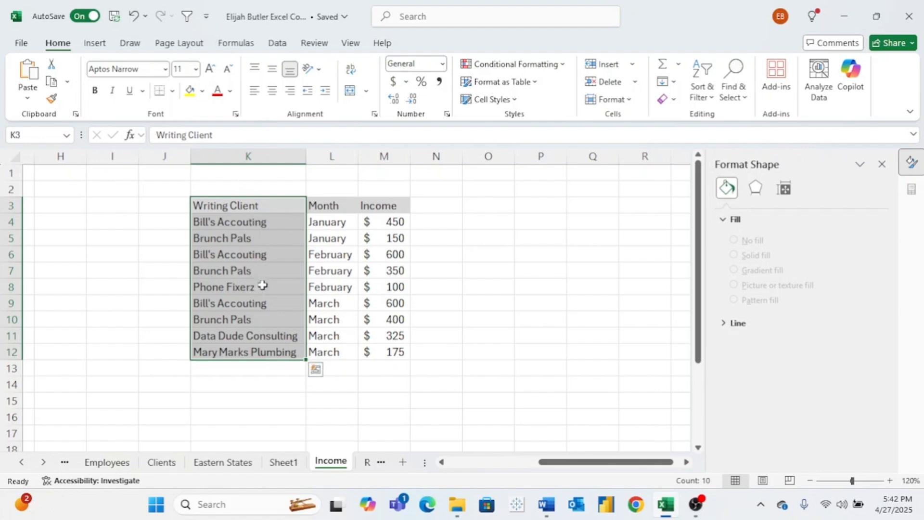
pyautogui.moveTo(389, 207); pyautogui.dragTo(395, 351)
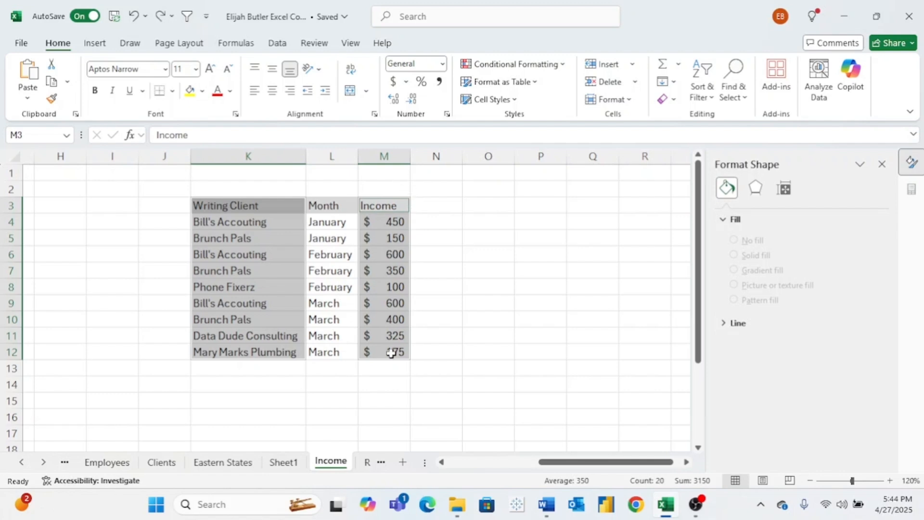
# - Correct the misspelled client name to "Bill's Accounting" in cells K4, K6 and K9
pyautogui.click(275, 223)
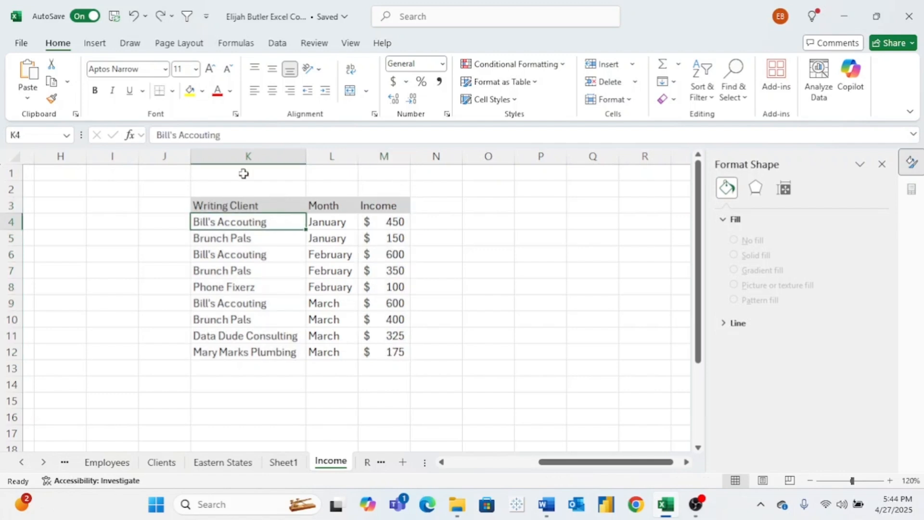
pyautogui.click(206, 135)
pyautogui.write('n')
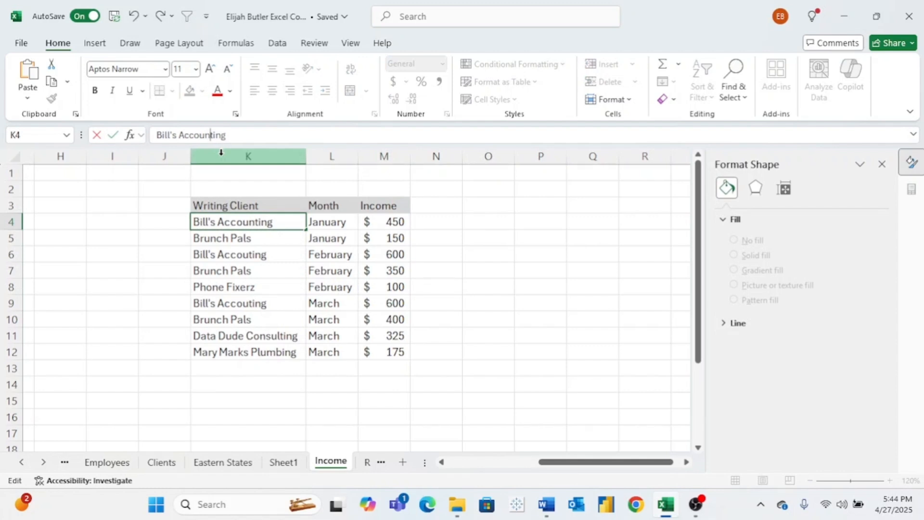
pyautogui.click(245, 259)
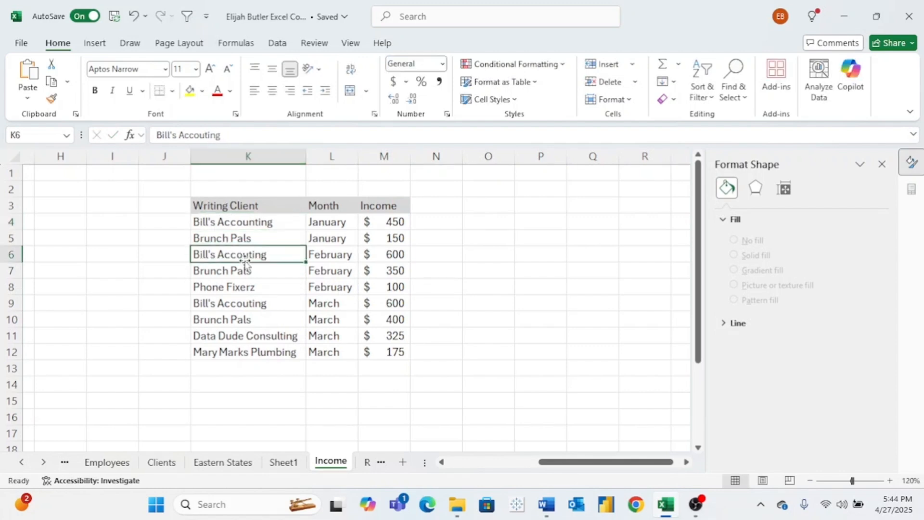
pyautogui.click(206, 136)
pyautogui.write('n')
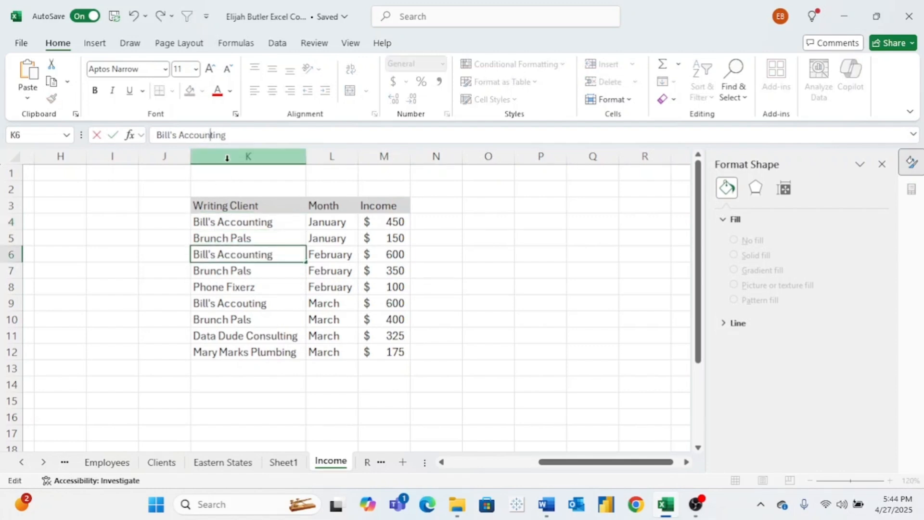
pyautogui.click(258, 303)
pyautogui.click(205, 134)
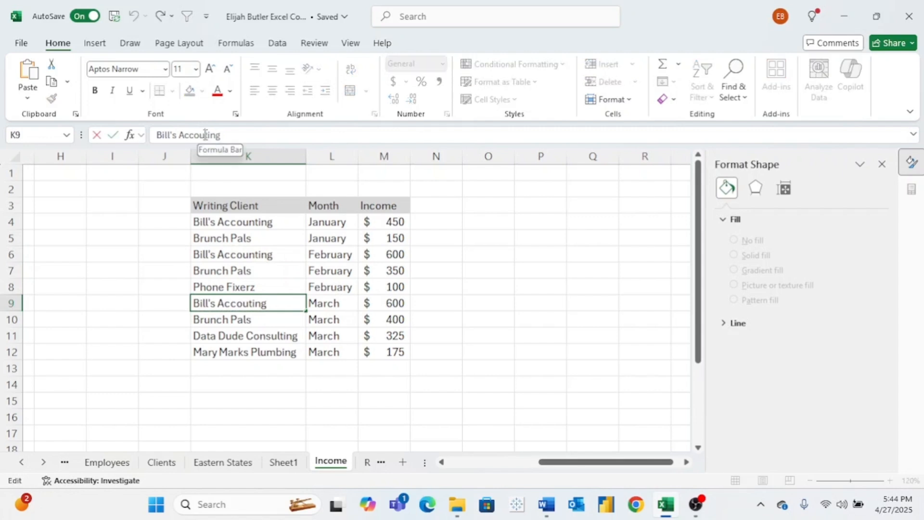
pyautogui.write('n')
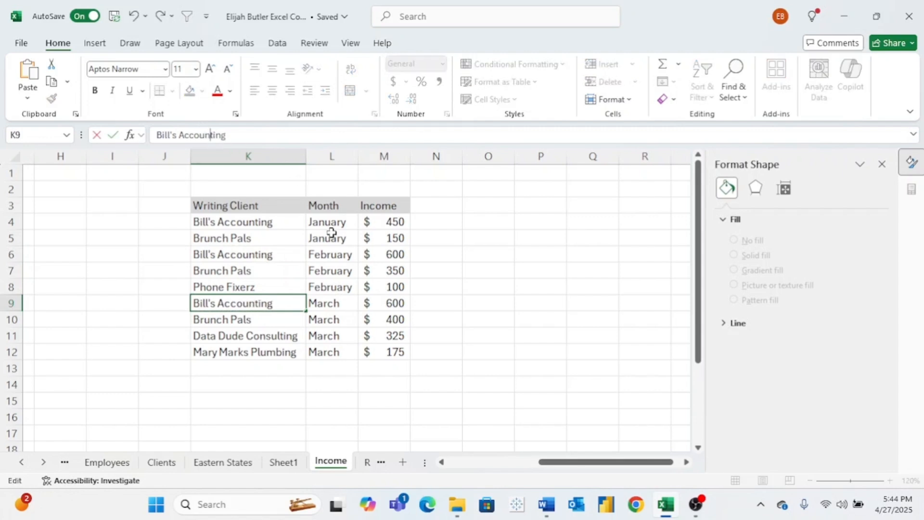
pyautogui.click(267, 207)
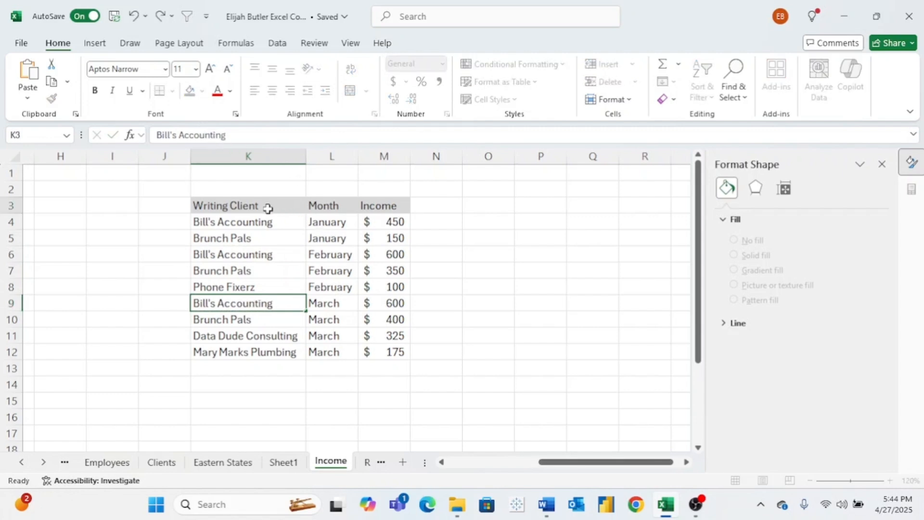
# - Insert the recommended Sum of Income by Writing Client clustered bar PivotChart from K3:K12 and M3:M12
pyautogui.moveTo(268, 208); pyautogui.dragTo(274, 352)
pyautogui.moveTo(382, 205); pyautogui.dragTo(390, 354)
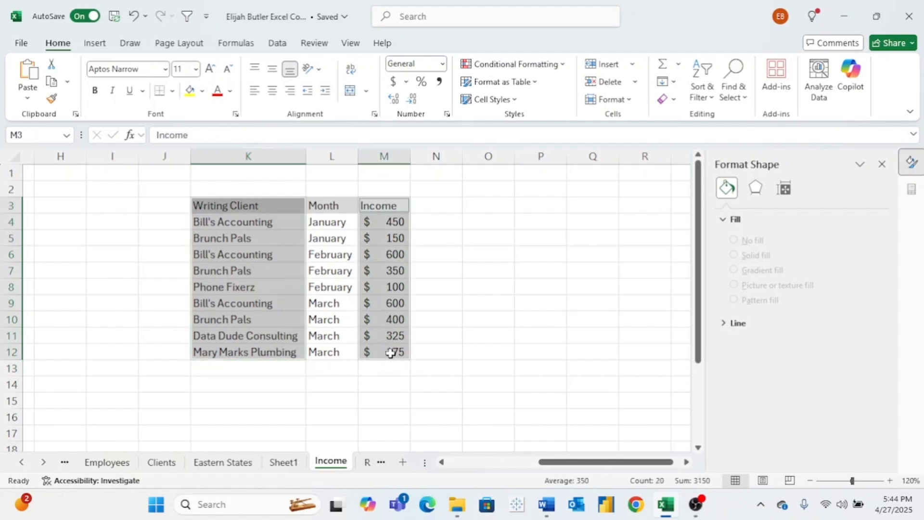
pyautogui.click(95, 43)
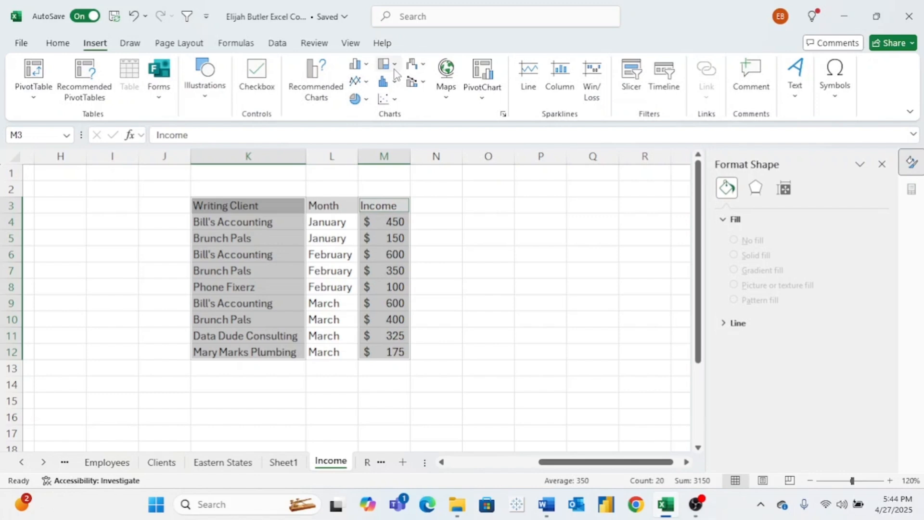
pyautogui.click(393, 66)
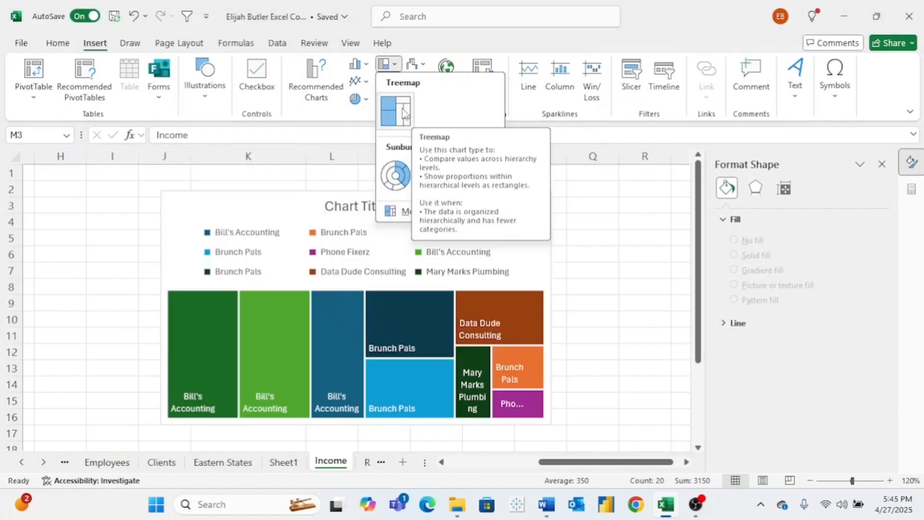
pyautogui.click(315, 80)
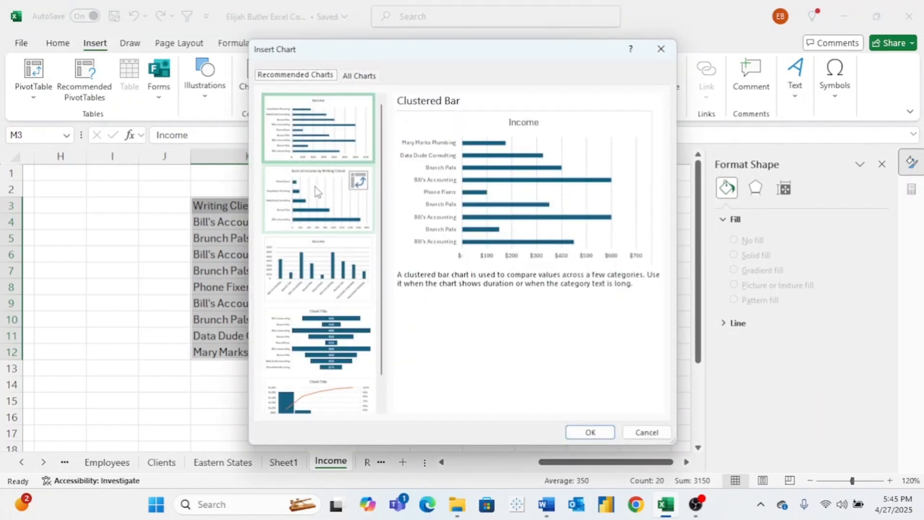
pyautogui.click(316, 180)
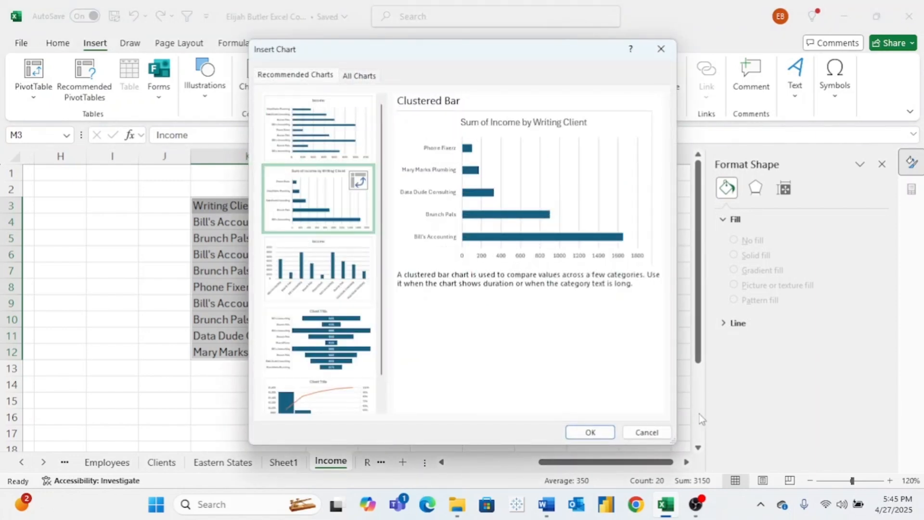
pyautogui.click(603, 433)
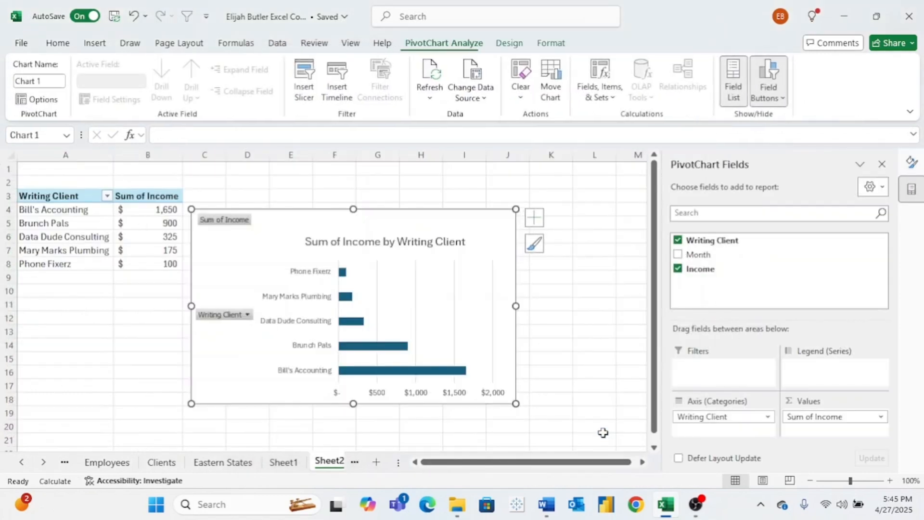
# - Move the new bar PivotChart slightly higher on the sheet and examine the values of its three longest bars
pyautogui.moveTo(382, 220); pyautogui.dragTo(376, 188)
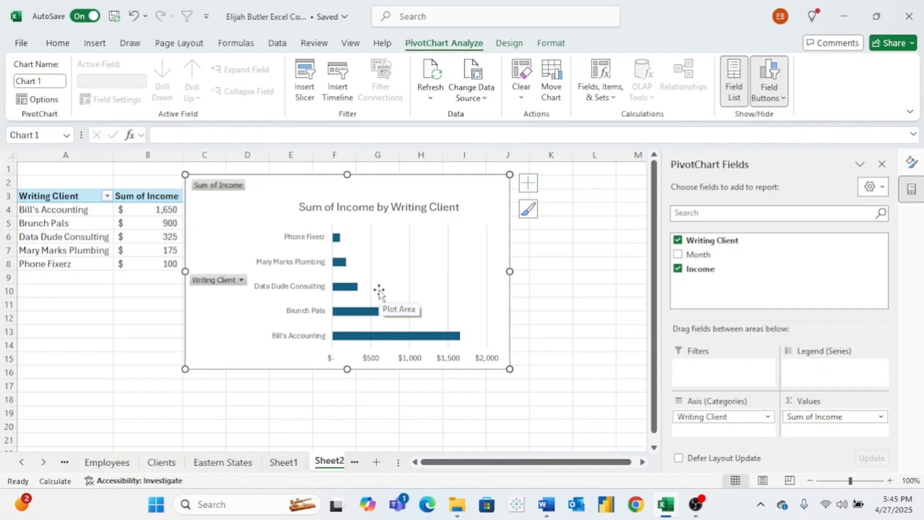
pyautogui.moveTo(345, 340)
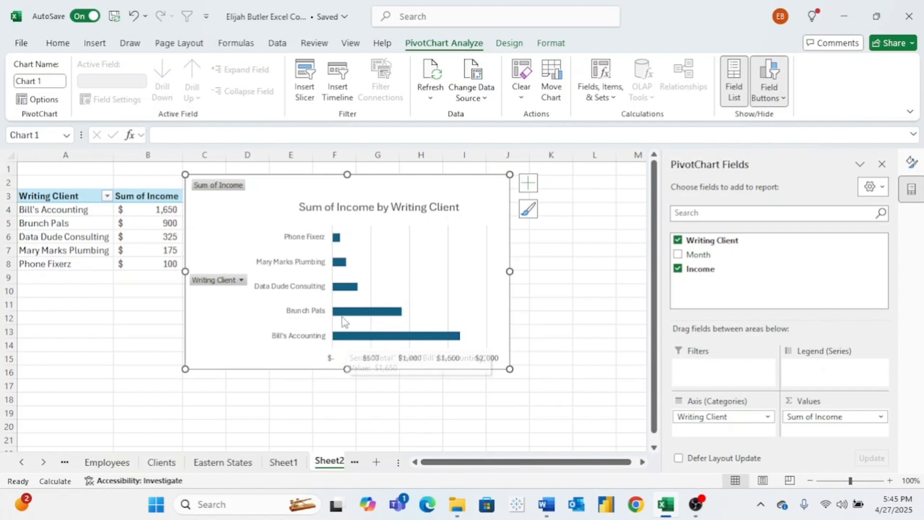
pyautogui.moveTo(342, 314)
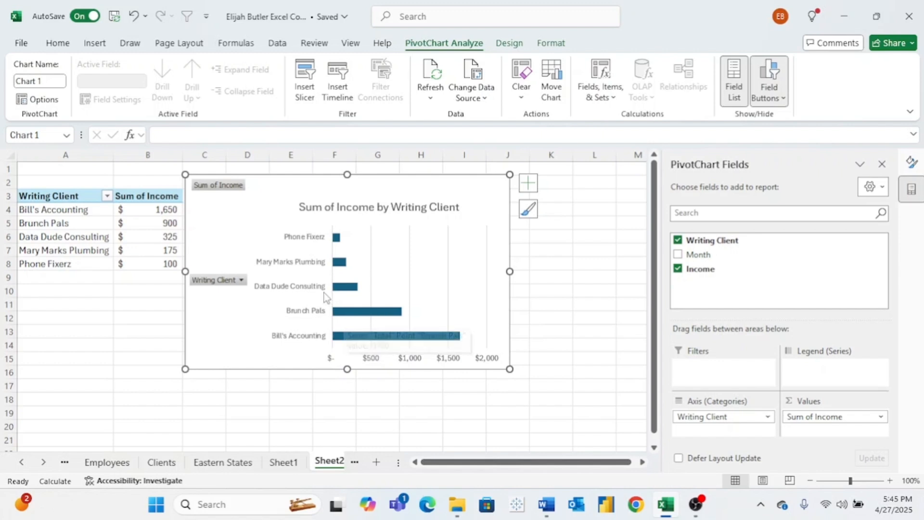
pyautogui.moveTo(354, 287)
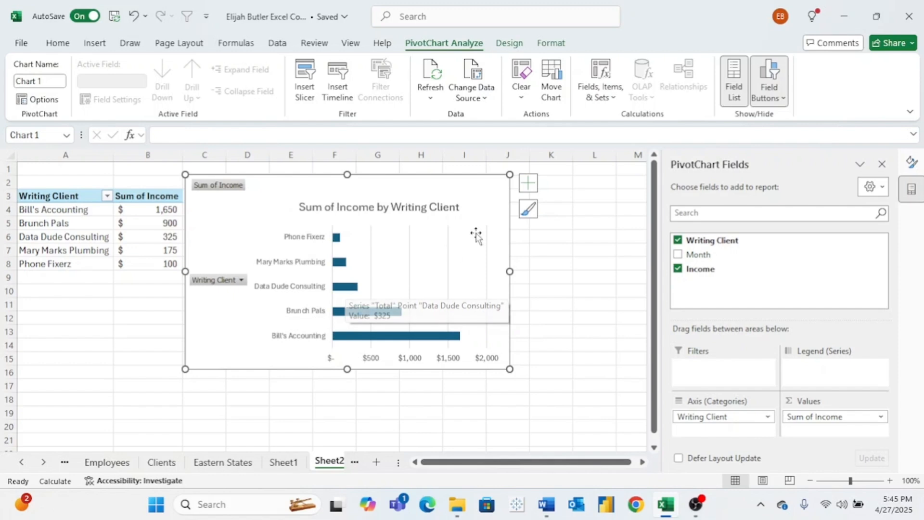
# - Format the bar PivotChart's title as bold 18-point text in the light green theme color
pyautogui.click(440, 208)
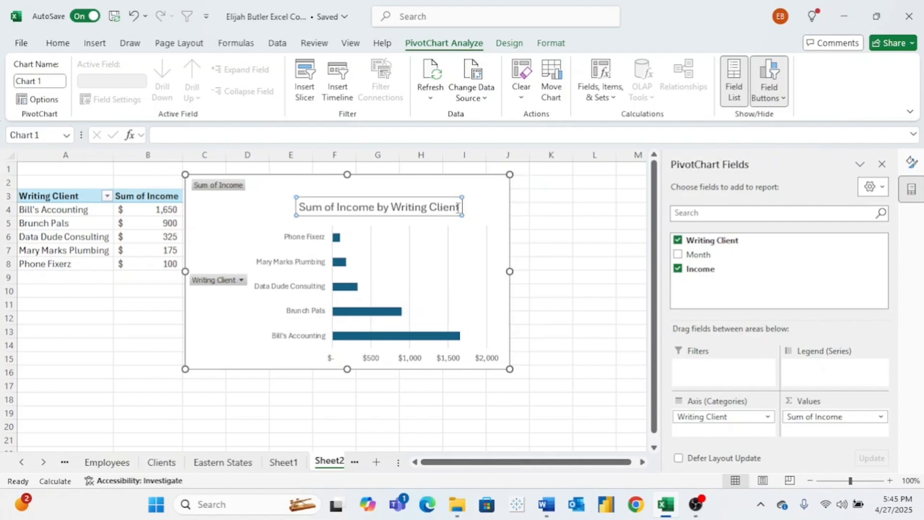
pyautogui.moveTo(457, 208); pyautogui.dragTo(298, 208)
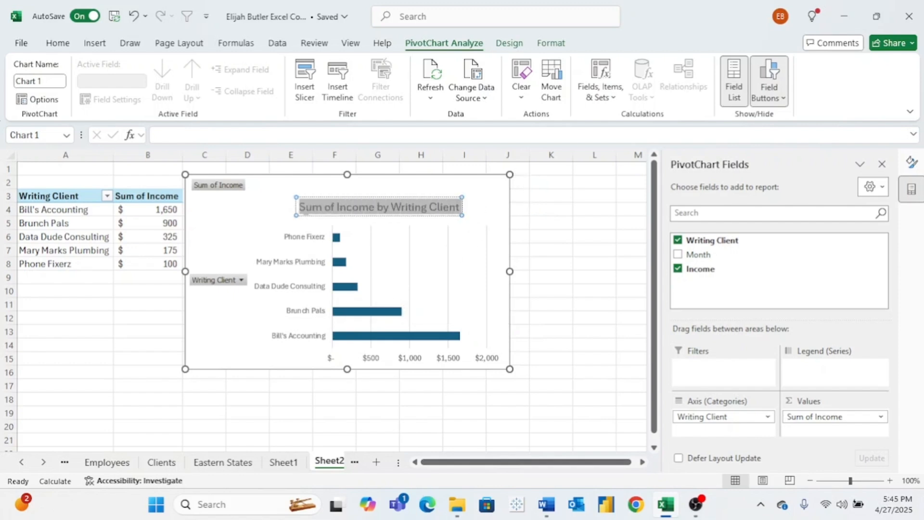
pyautogui.click(58, 43)
pyautogui.click(196, 69)
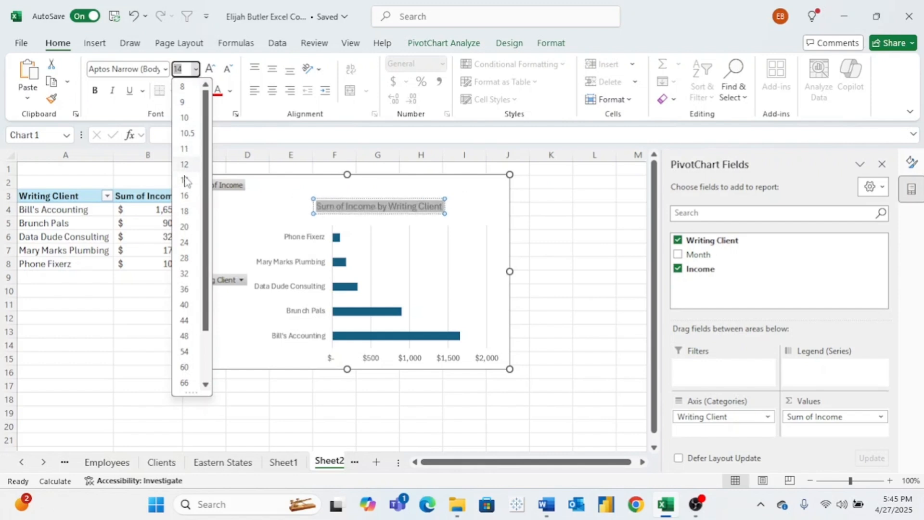
pyautogui.click(185, 211)
pyautogui.click(95, 91)
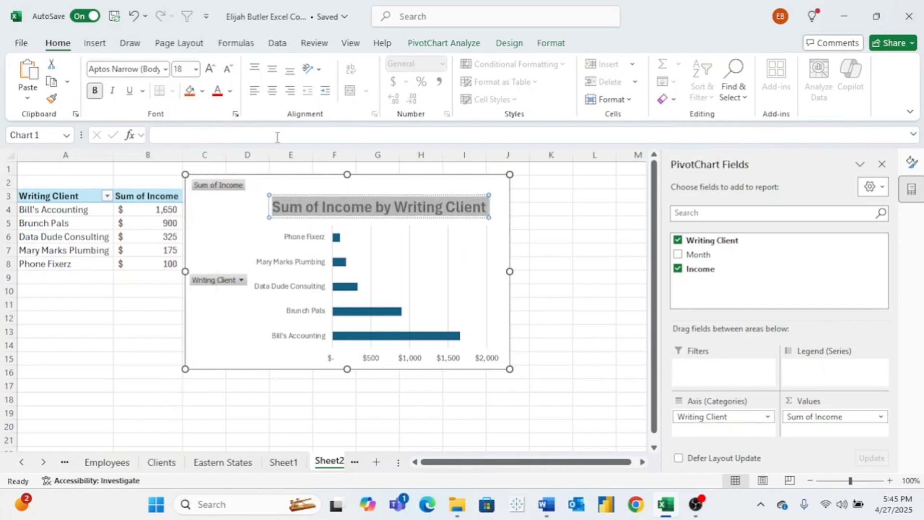
pyautogui.click(202, 92)
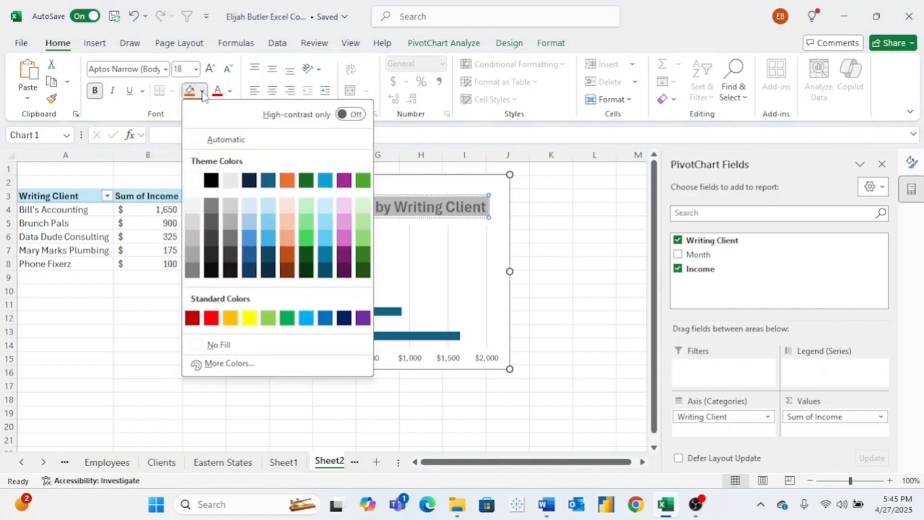
pyautogui.click(230, 91)
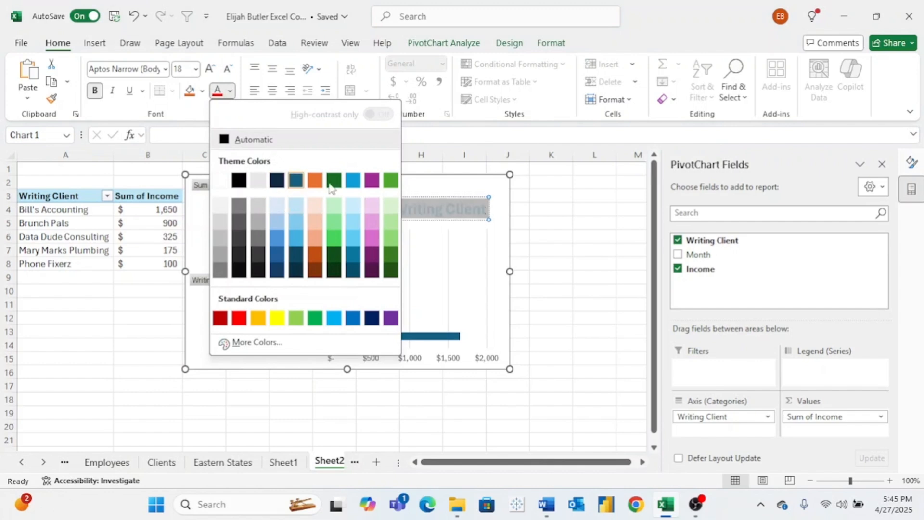
pyautogui.click(391, 181)
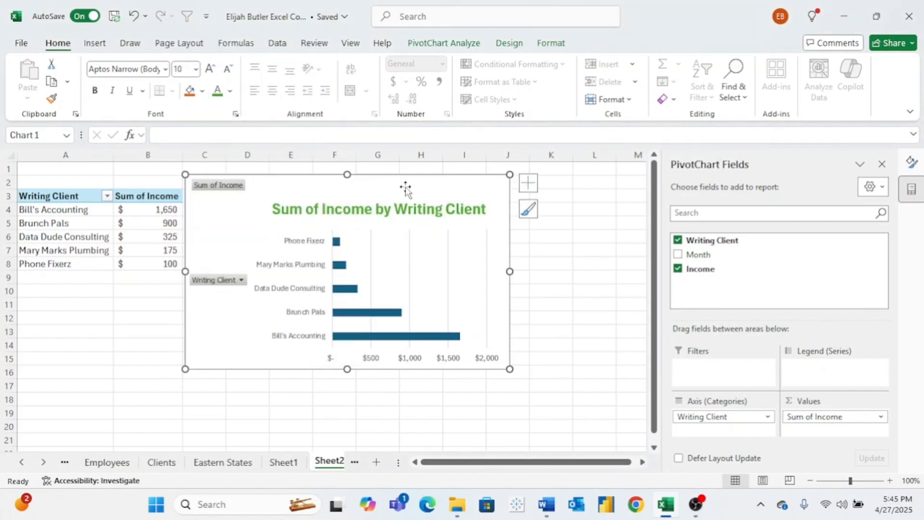
pyautogui.click(337, 201)
pyautogui.click(365, 193)
# - Set the client-name labels and the dollar axis labels of the bar PivotChart to font size 10
pyautogui.click(310, 265)
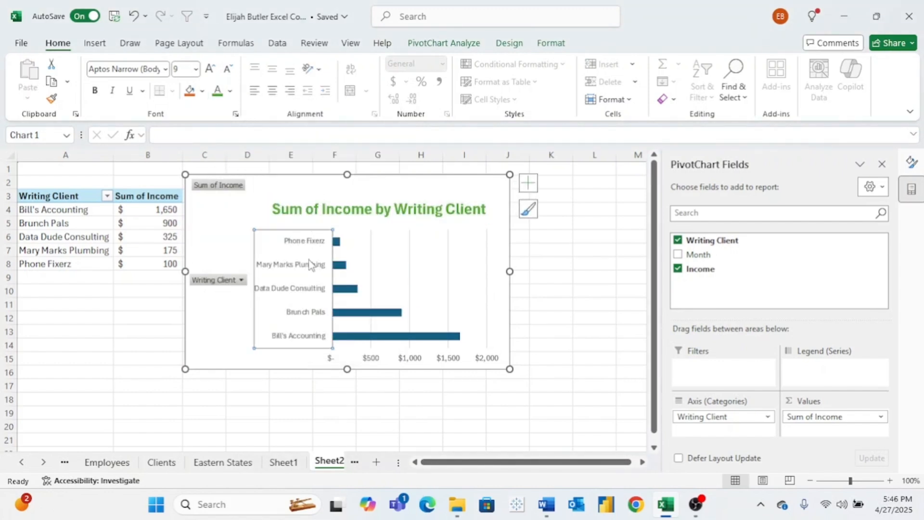
pyautogui.click(196, 70)
pyautogui.click(189, 149)
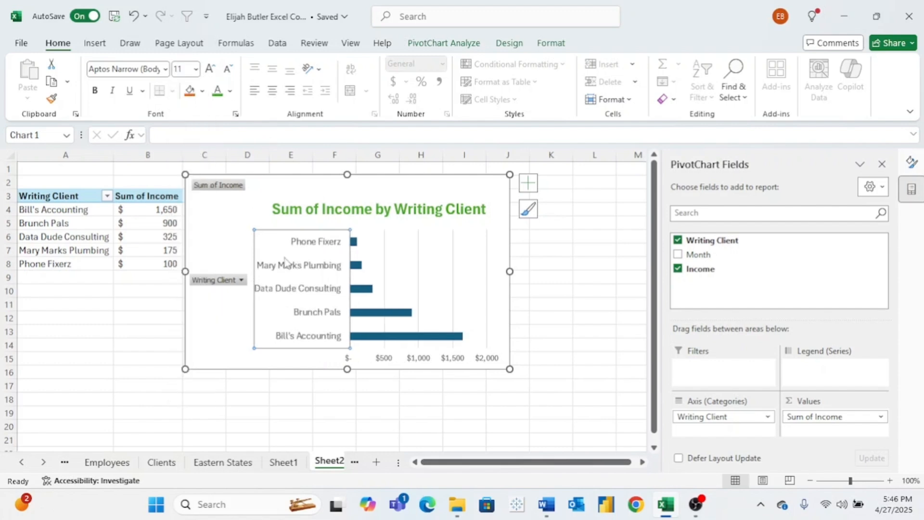
pyautogui.click(195, 69)
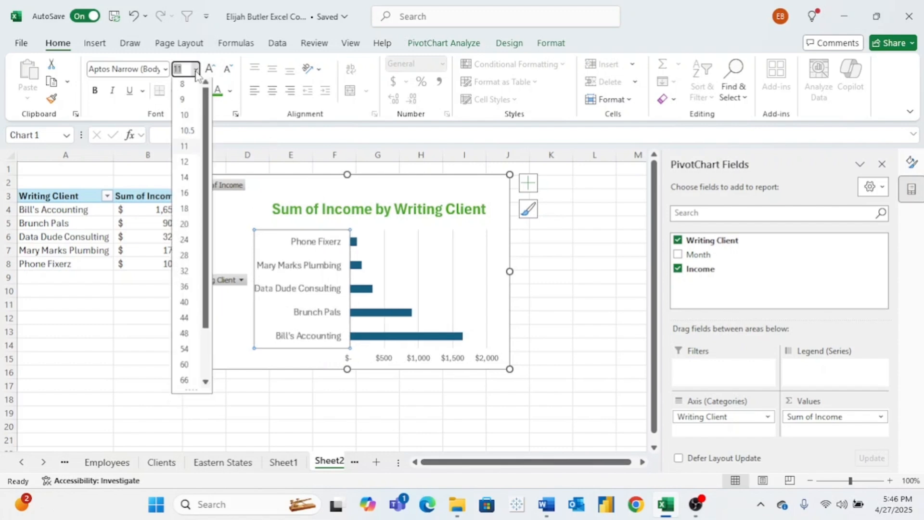
pyautogui.click(183, 102)
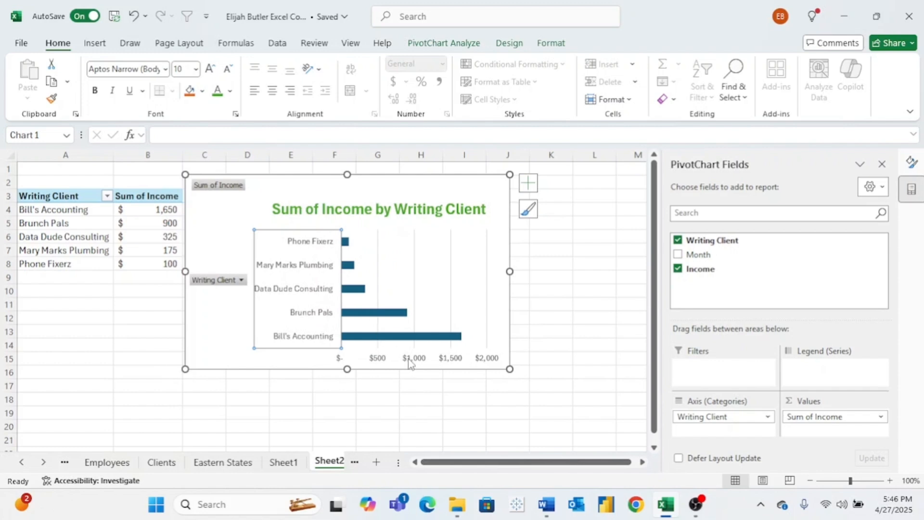
pyautogui.click(195, 69)
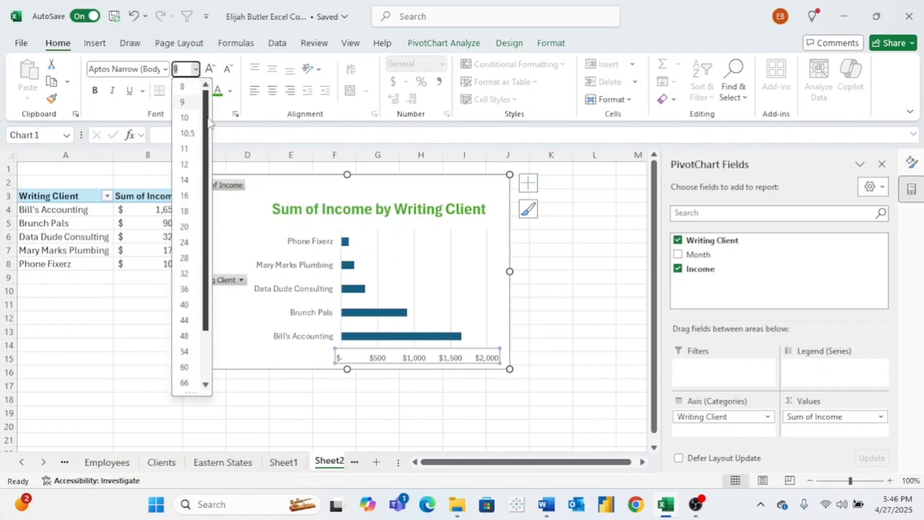
pyautogui.click(185, 118)
# - Add data labels to the bars of the PivotChart, positioned at Outside End
pyautogui.click(454, 245)
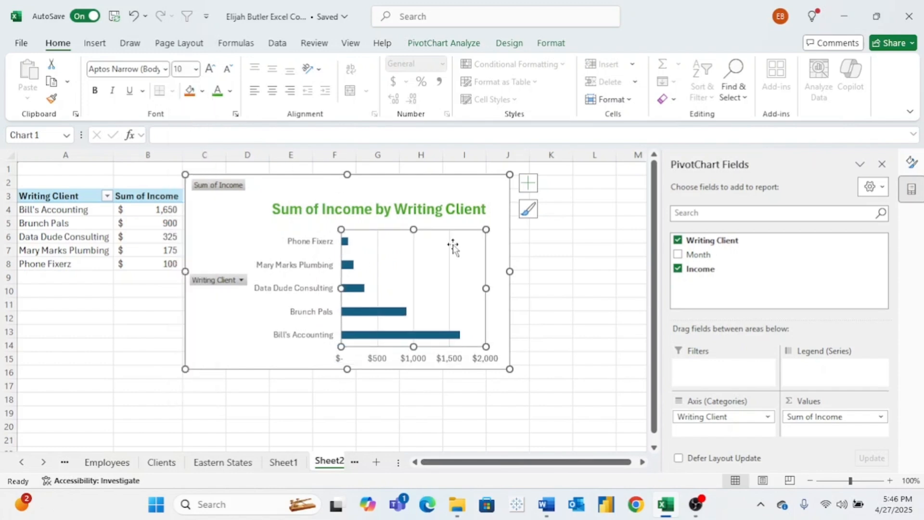
pyautogui.click(529, 184)
pyautogui.click(562, 241)
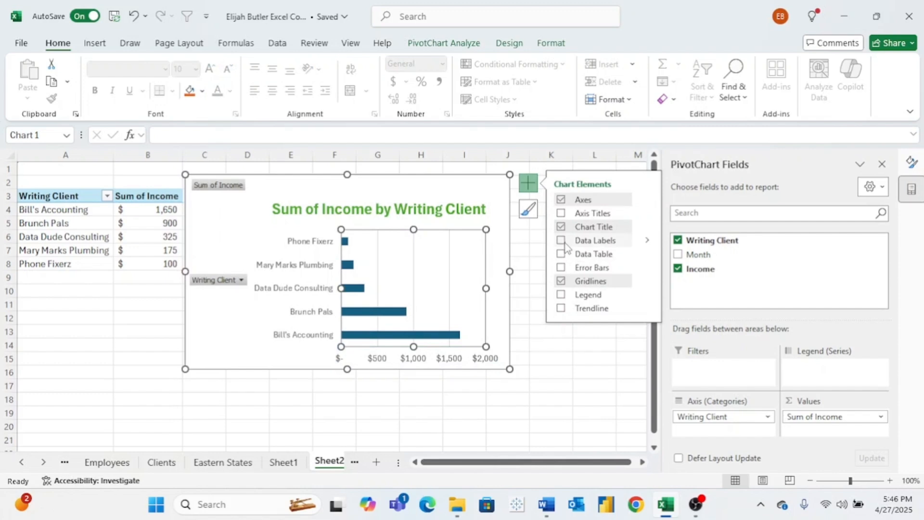
pyautogui.click(647, 240)
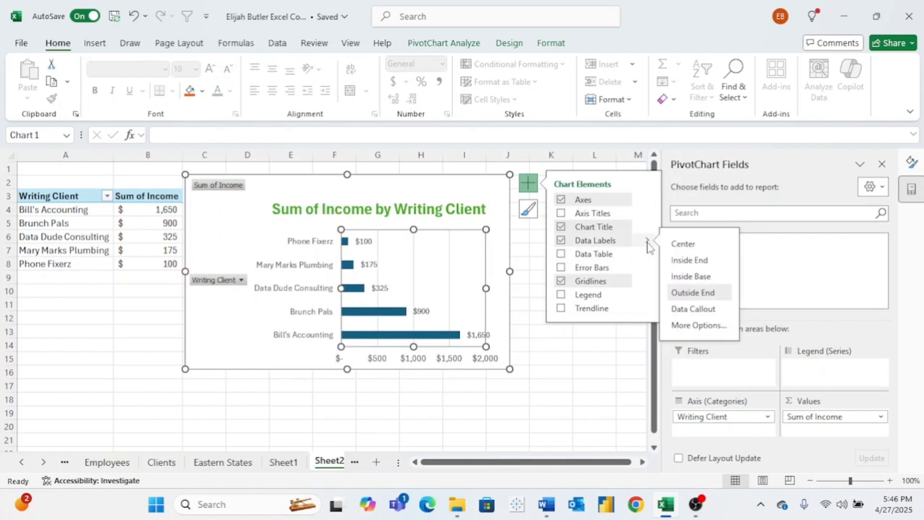
pyautogui.click(700, 264)
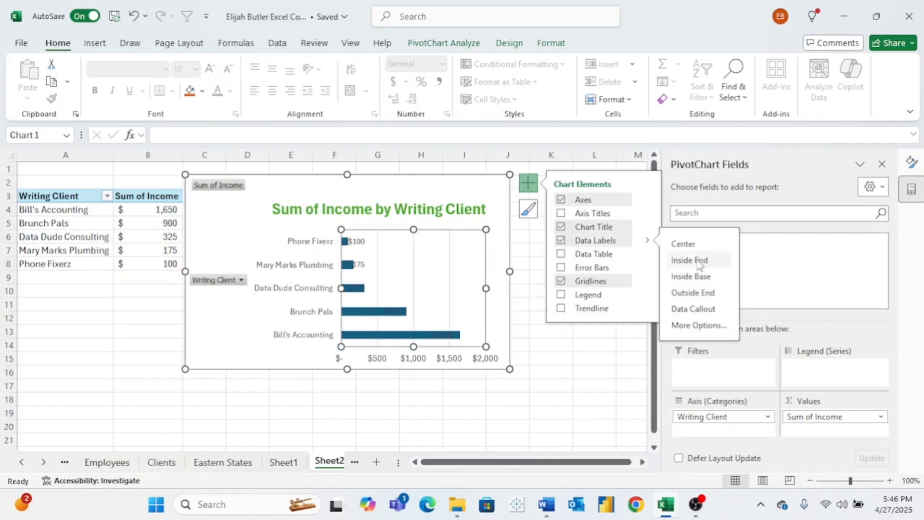
pyautogui.click(704, 297)
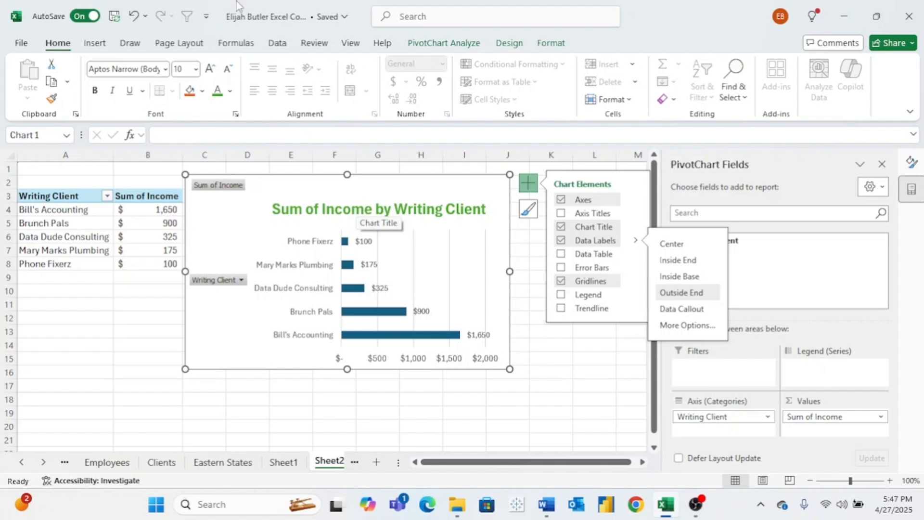
pyautogui.click(95, 43)
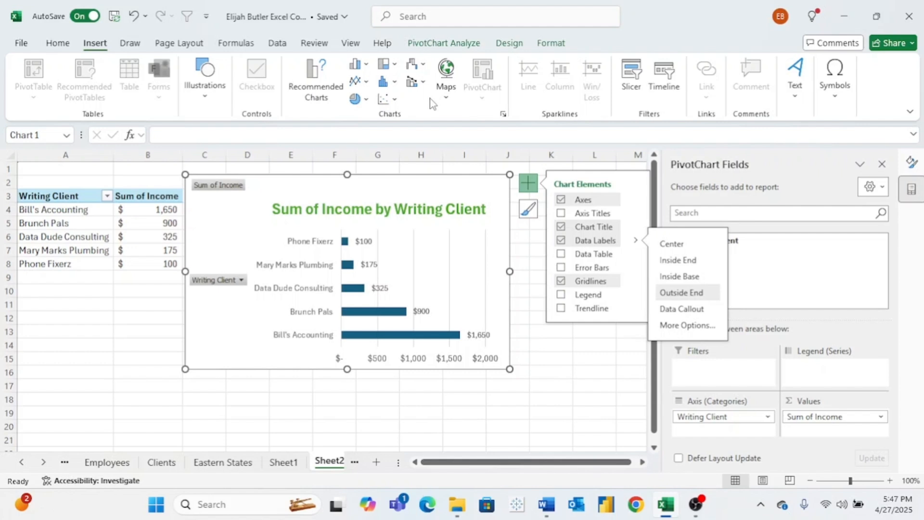
pyautogui.click(394, 59)
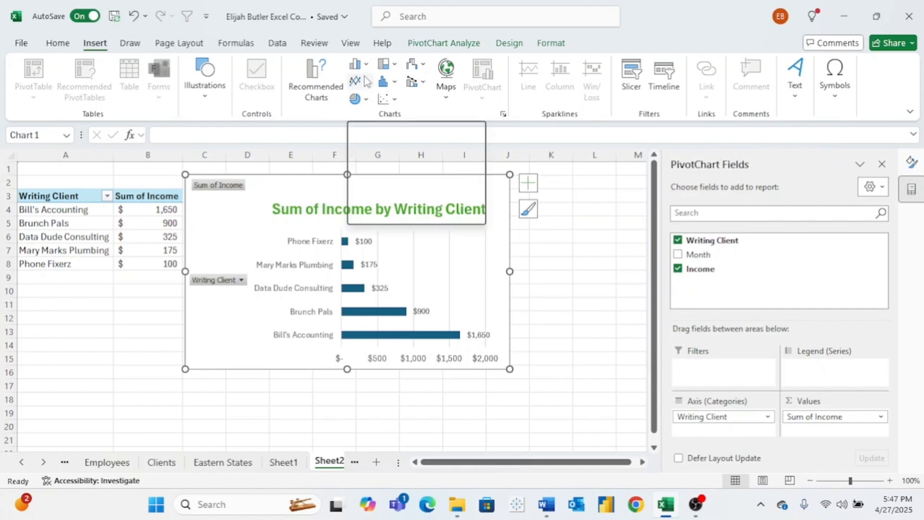